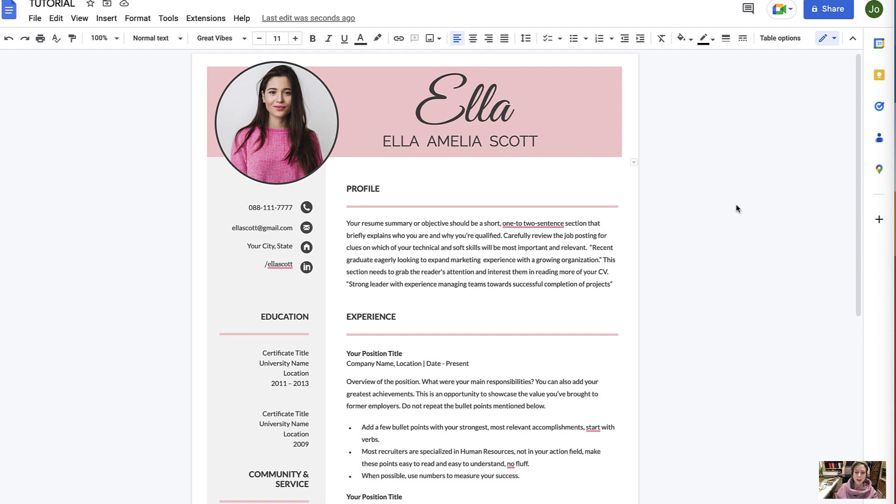
- Set the border width of the main resume layout table to 0.75pt
click(456, 249)
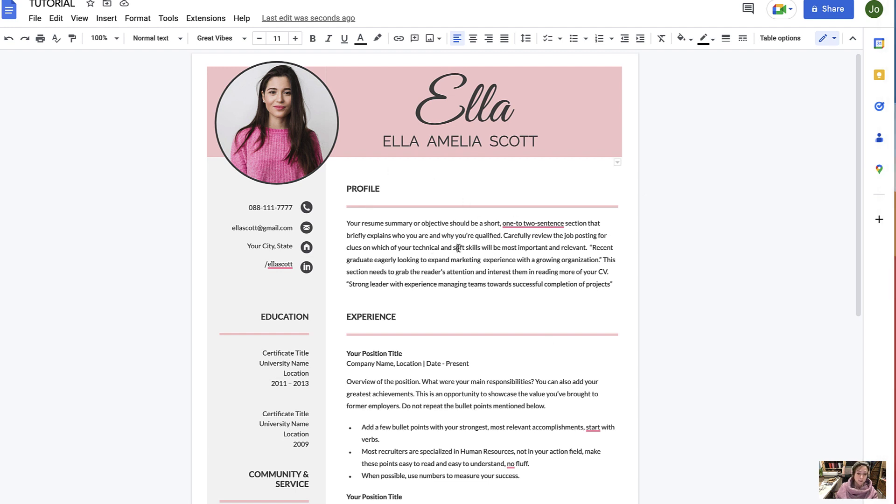
click(789, 45)
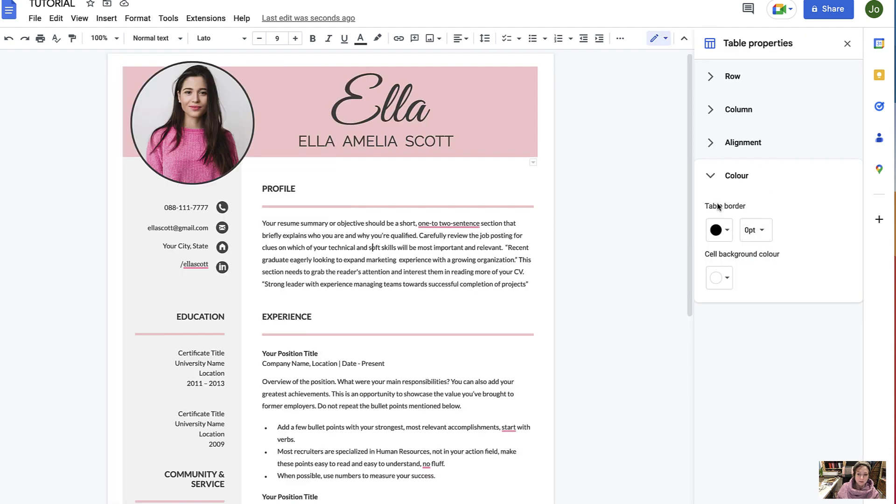
click(760, 231)
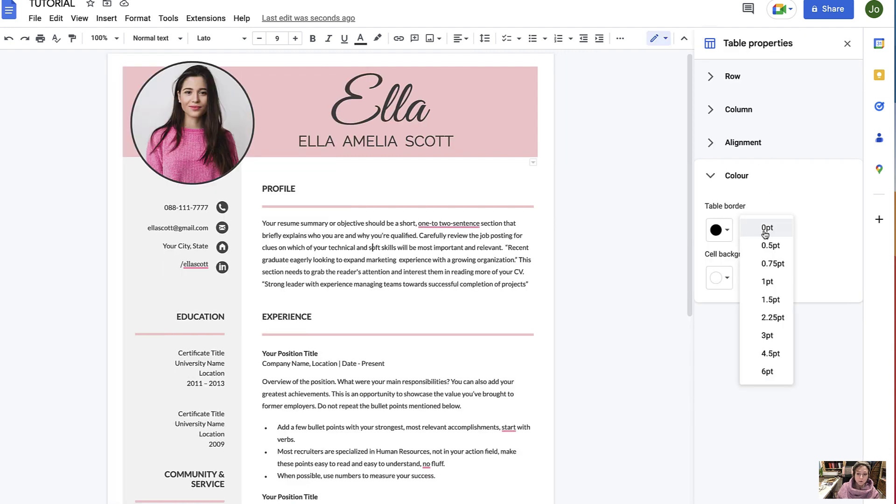
click(773, 263)
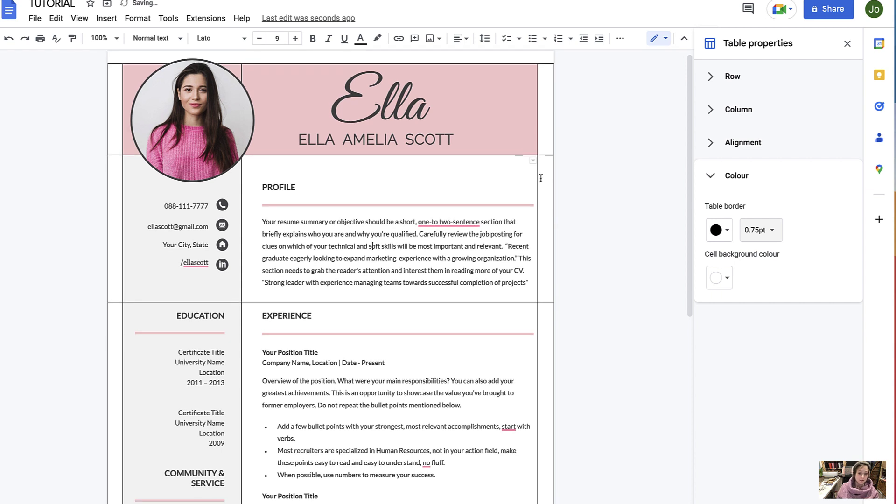
- Try narrowing the table column that holds the profile and experience sections slightly, and undo the resize
mouse_move(538, 177)
mouse_down()
mouse_move(547, 176)
mouse_move(535, 177)
mouse_up()
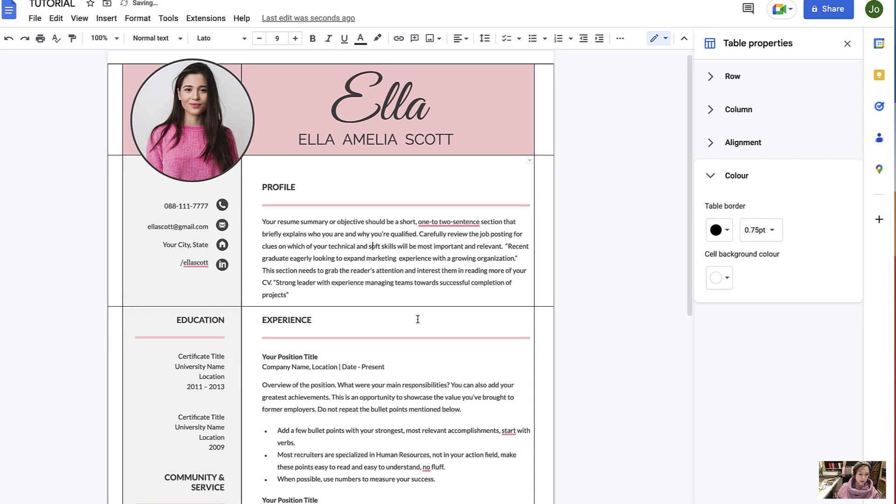
key(ctrl+z)
key(ctrl+z)
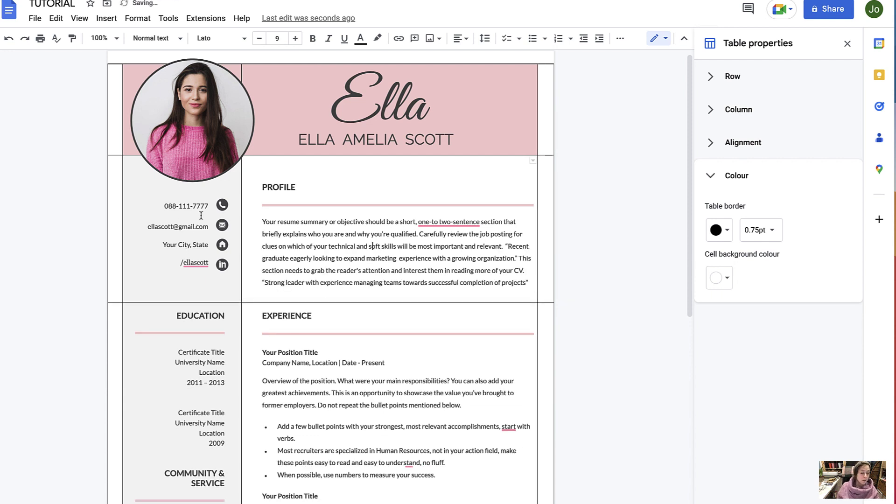
- Set the nested contact details table's border to 0.5pt to reveal its cells, and return it to 0pt
click(189, 230)
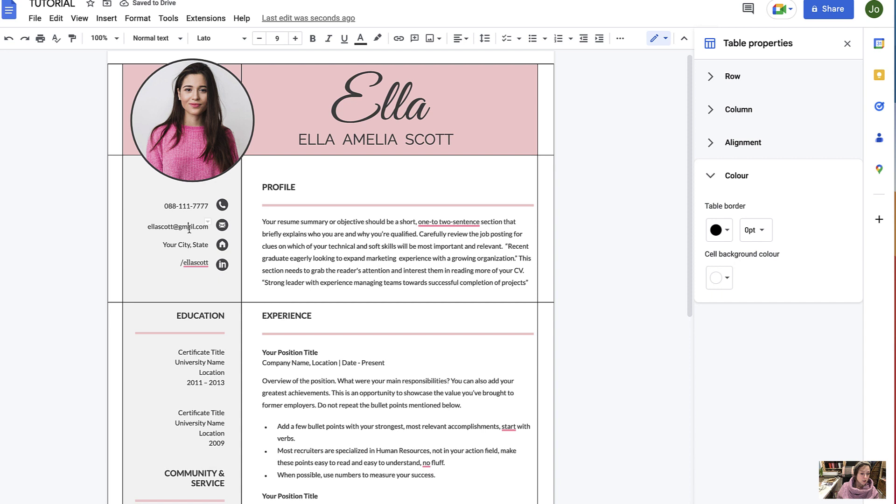
click(759, 230)
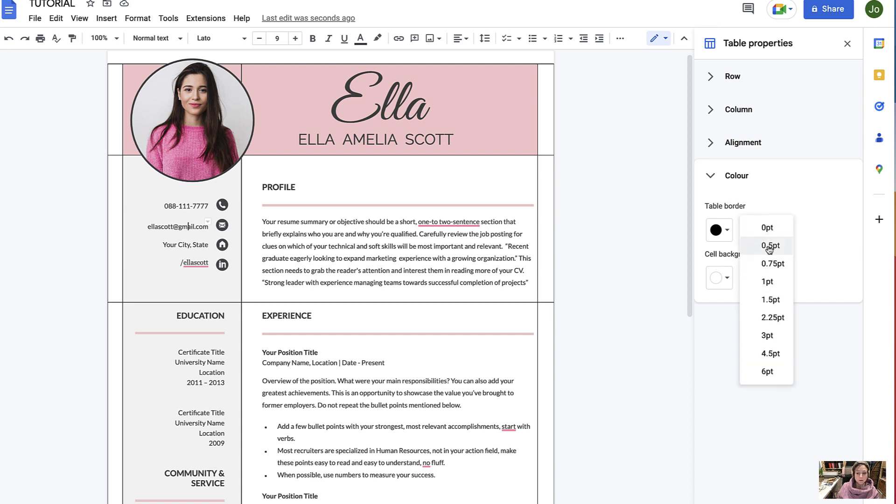
click(770, 247)
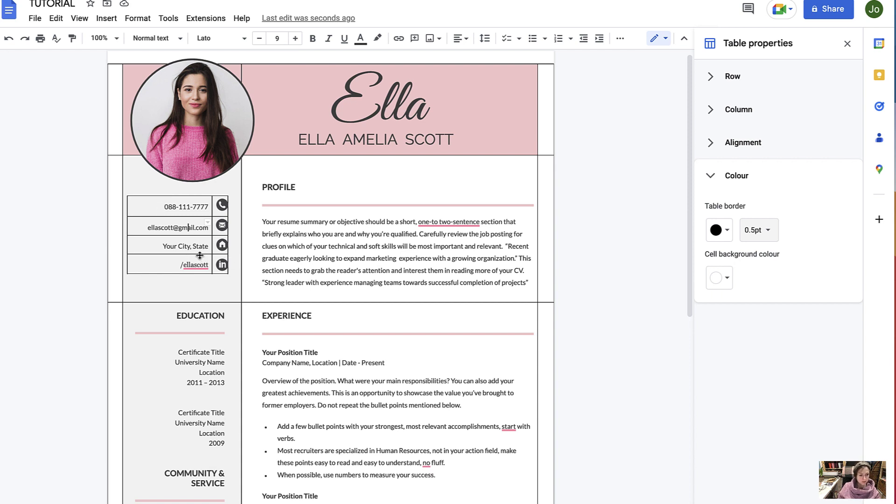
click(763, 242)
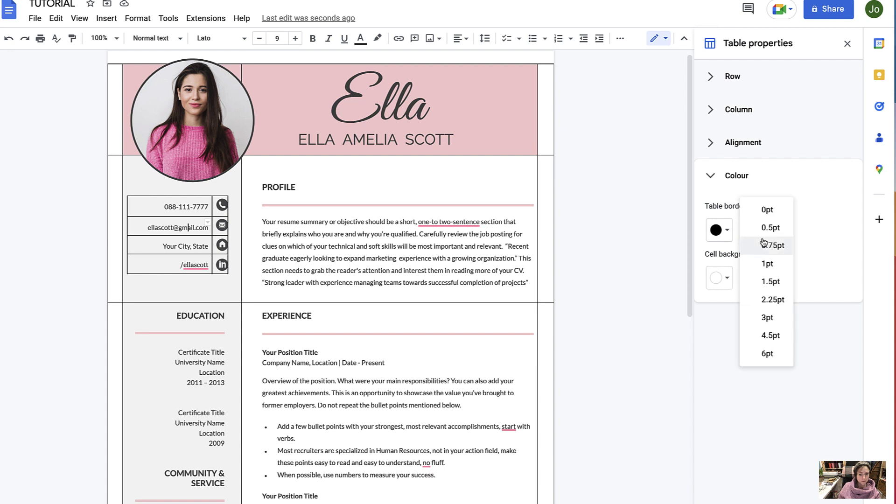
click(762, 211)
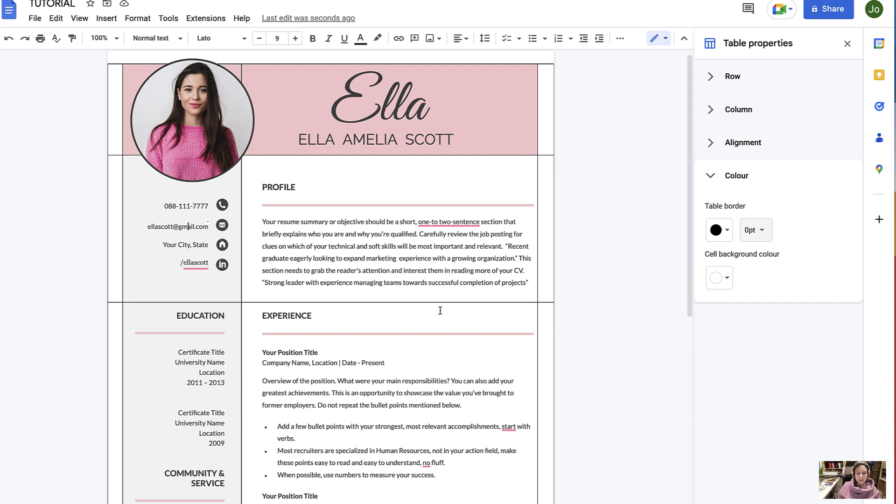
- Replace the large script first name in the pink resume header with a different, longer first name
drag(330, 106, 425, 107)
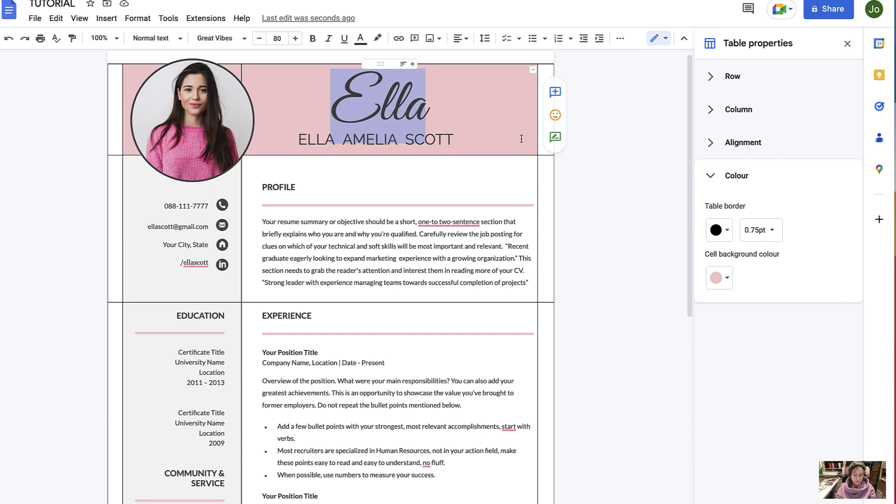
text(Charlo)
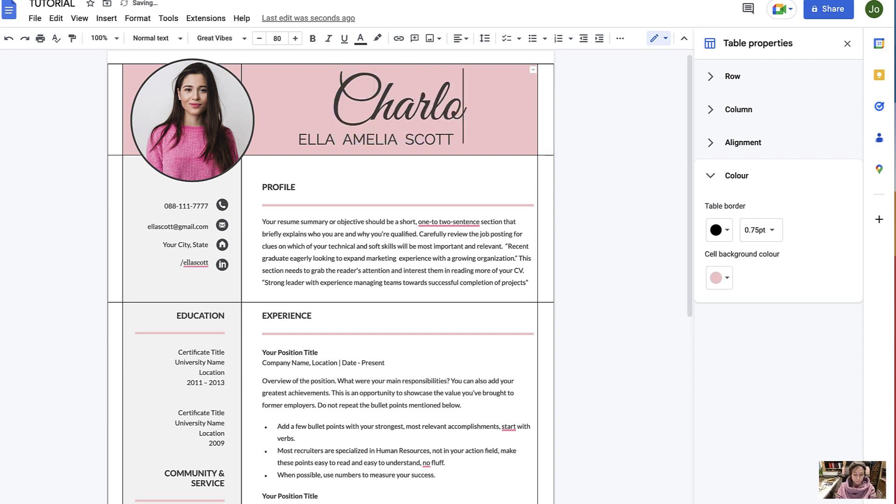
text(tte)
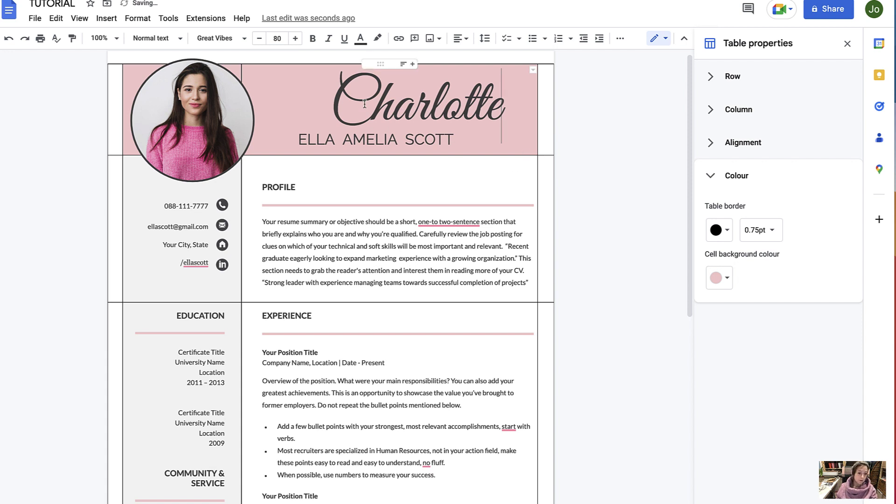
- Try bold and italic styling on the large header name and colour its text dark red
drag(335, 97, 501, 114)
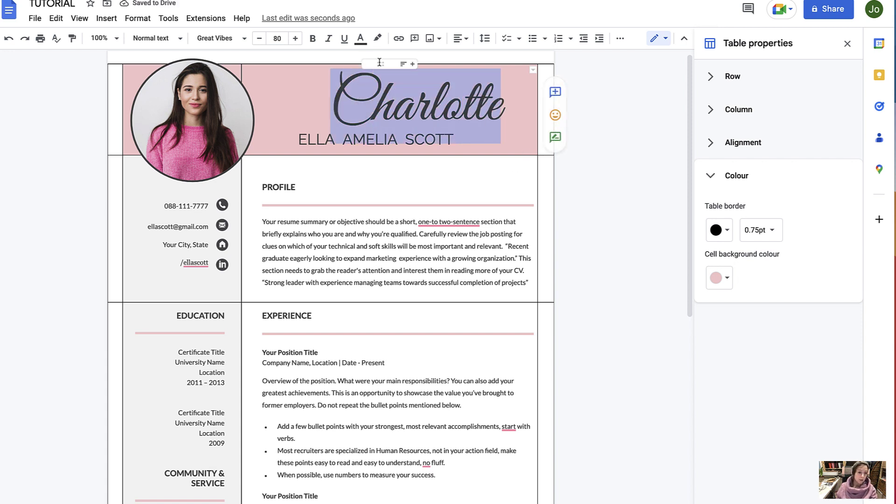
click(314, 44)
click(314, 43)
click(315, 43)
click(314, 44)
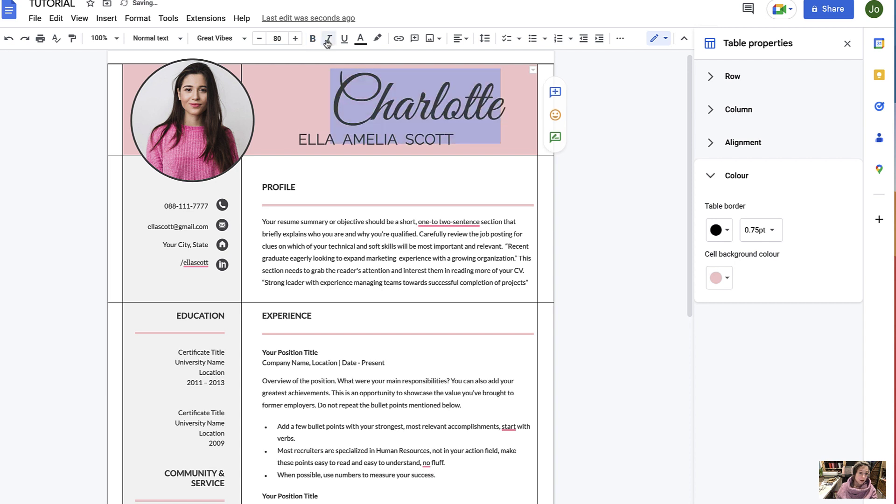
click(360, 39)
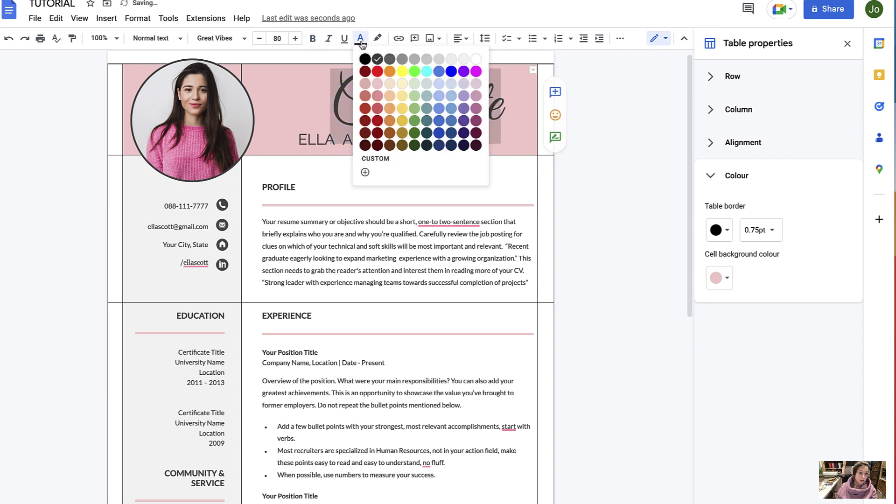
click(365, 71)
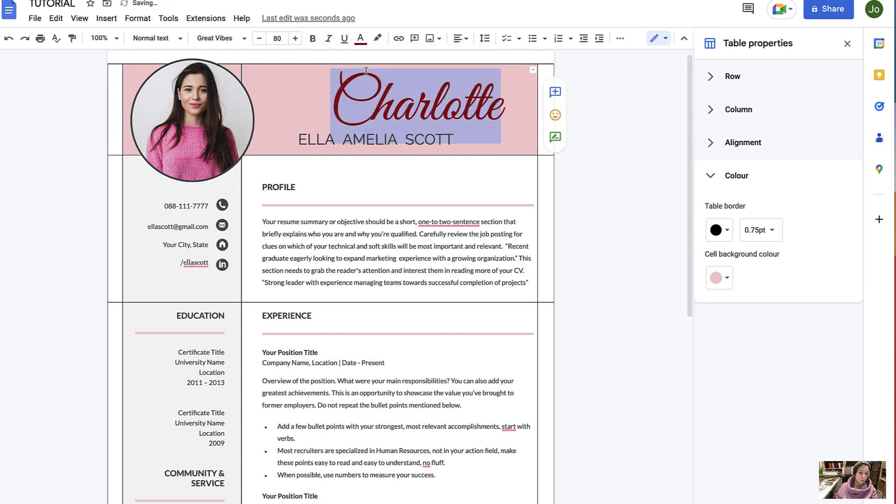
- Try other alignments for the large header name and change its font to Raleway Normal
click(460, 39)
click(429, 61)
click(461, 38)
click(414, 60)
click(215, 39)
mouse_move(265, 105)
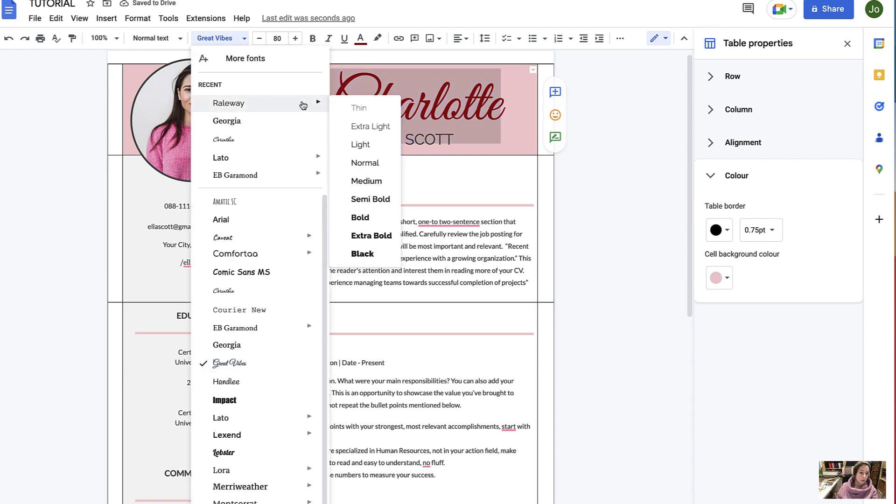
click(368, 165)
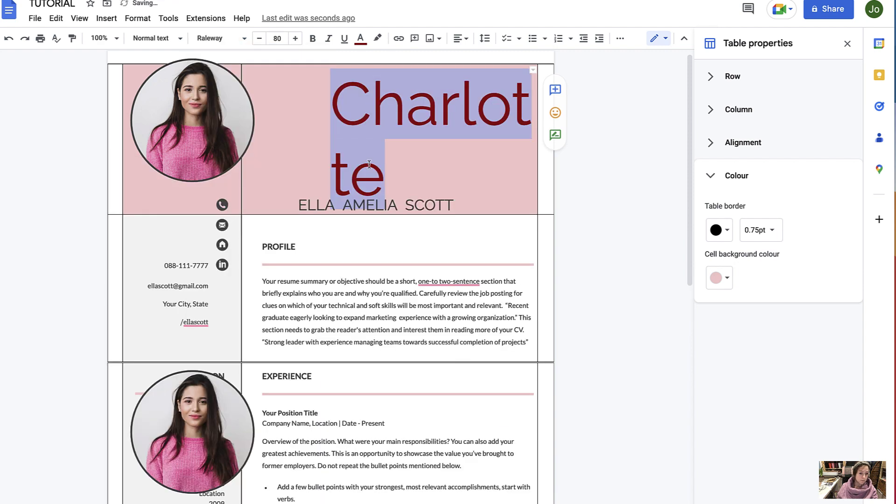
- Remove the indent before the large header name and try out an extra line break after it
click(345, 112)
key(BackSpace)
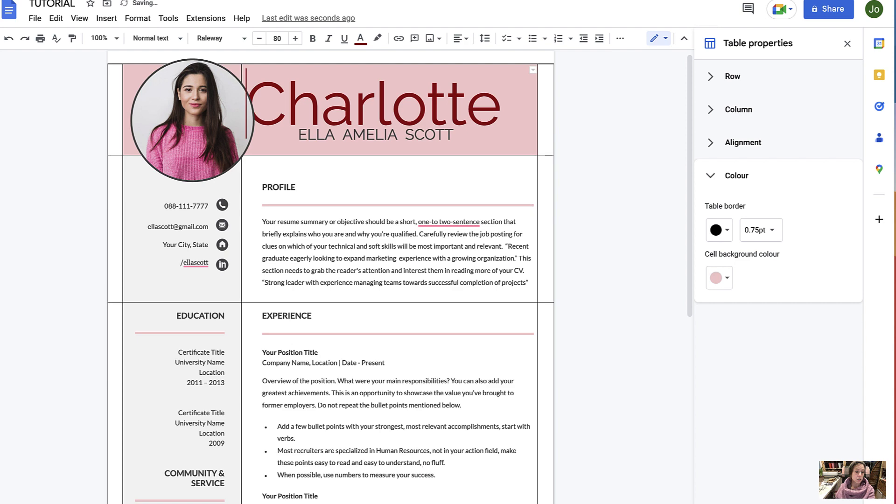
click(502, 114)
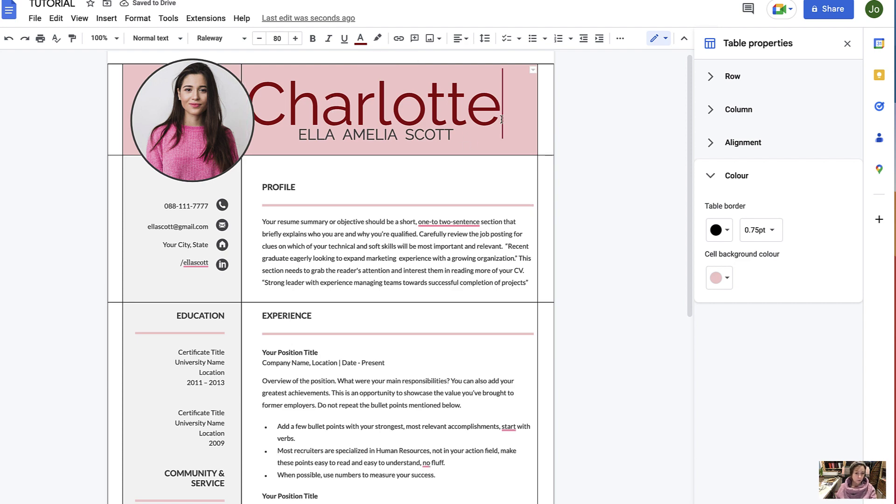
key(Return)
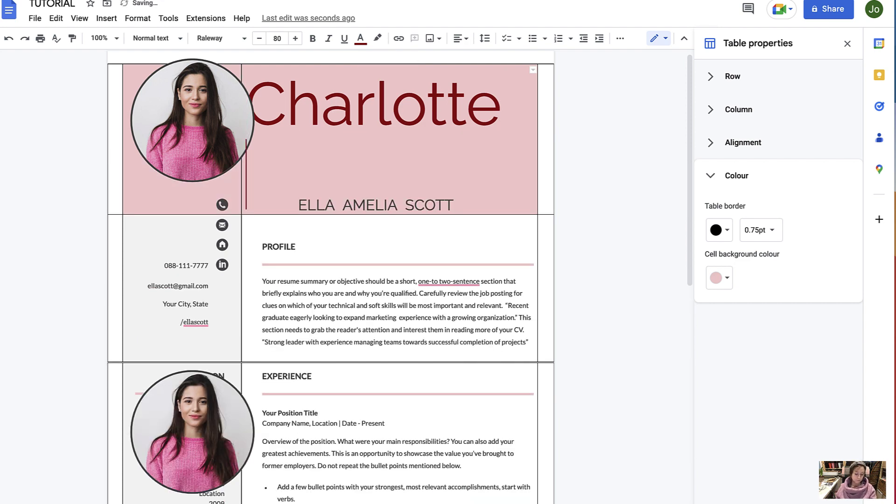
key(BackSpace)
click(427, 117)
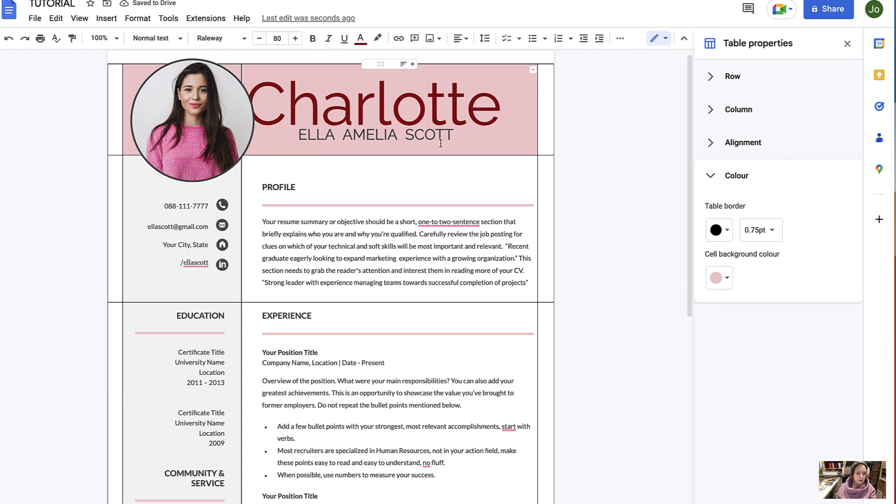
- Undo all the trial edits to the large header name, back to its original text and script font
key(ctrl+z)
key(ctrl+z)
key(ctrl+z)
key(ctrl+z)
key(ctrl+z)
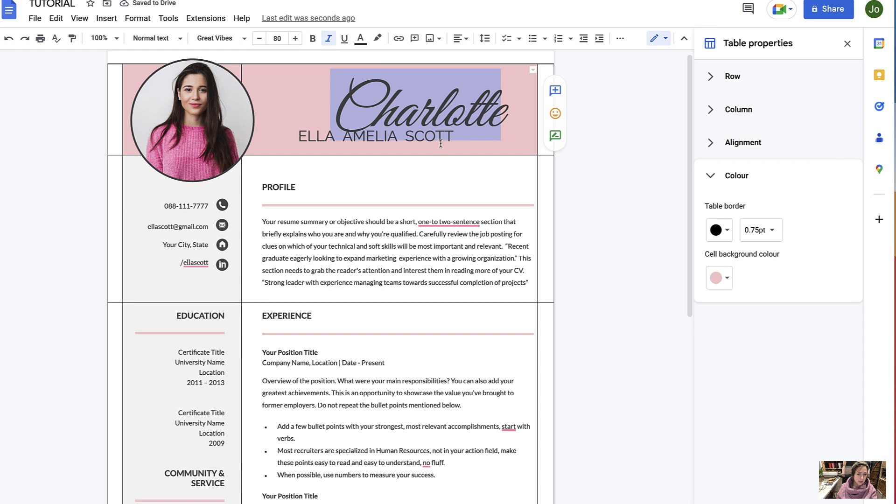
key(ctrl+z)
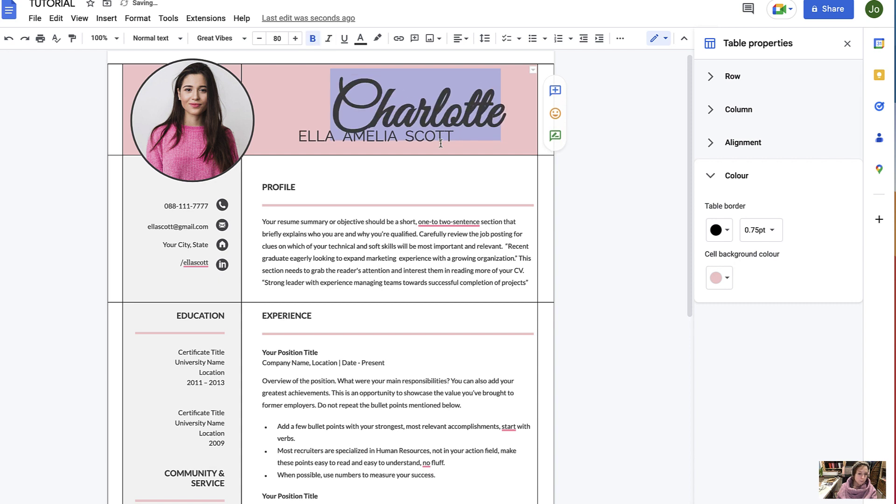
text(Ella)
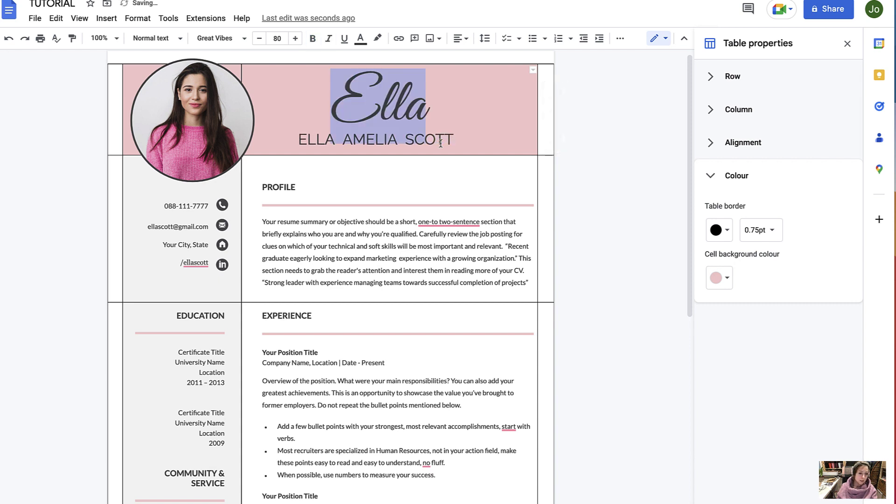
key(shift+Home)
key(End)
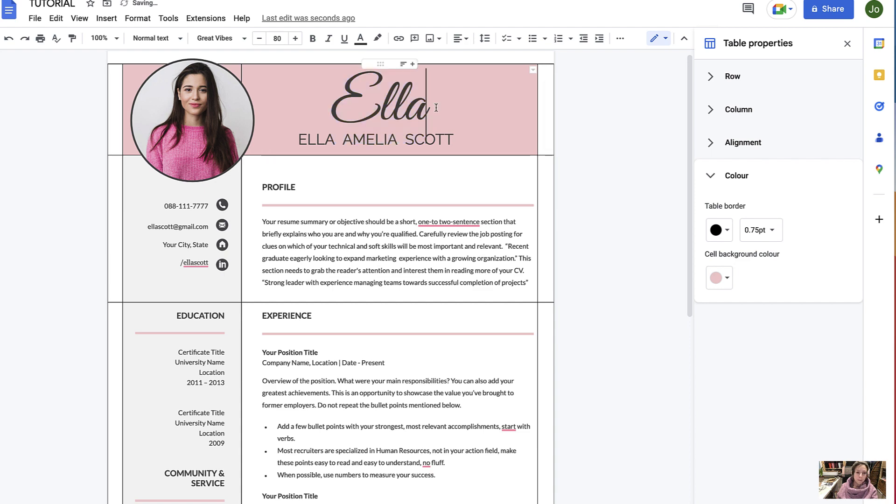
- Replace the first position's overview paragraph with the text starting "Experienced financial analyst with excellent analytical skills as well as a devotion to customer service."
scroll(331, 234, down, 2)
click(186, 140)
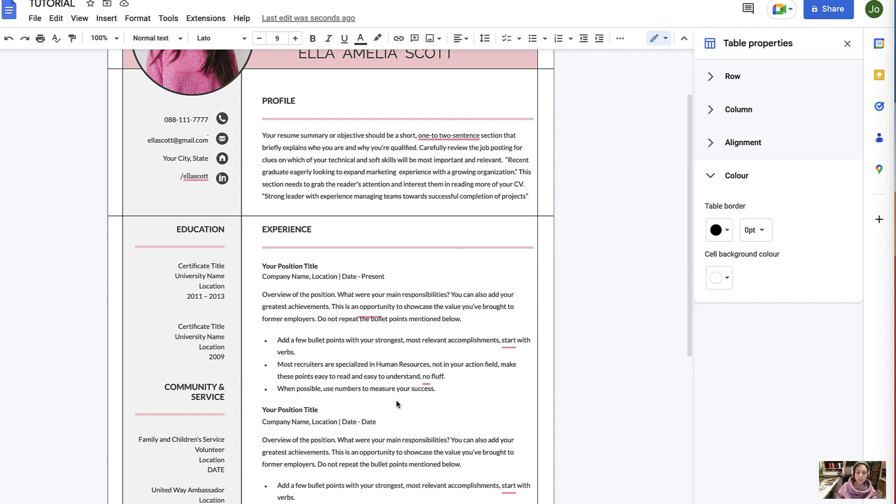
click(375, 307)
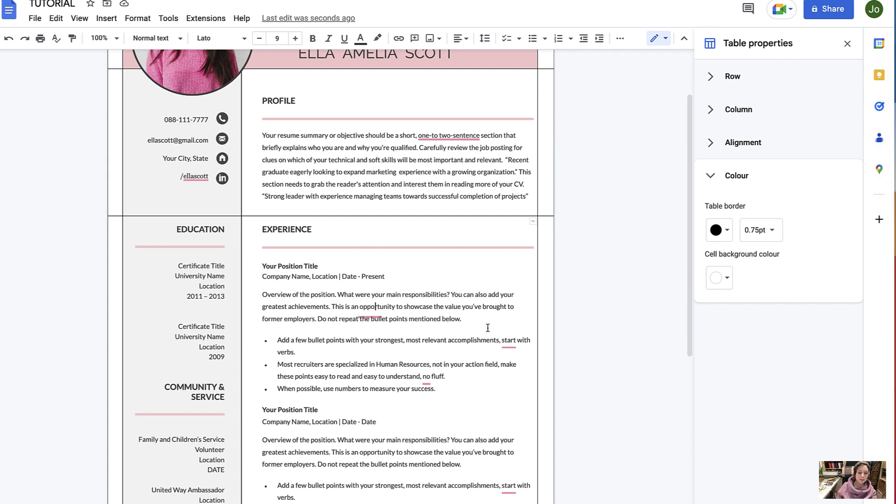
drag(465, 321, 256, 298)
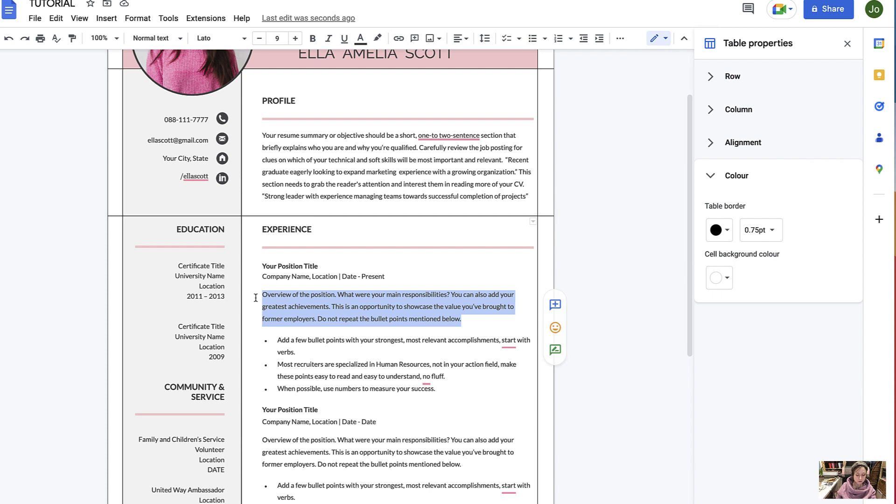
text(Experienced financial analyst with excellent analytical skills as well as a devotion to customer service. Proposed changes to account opening procedures led to a 15% drop in wait time and processing errors. Looking to leverage banking skills at Merrill National.)
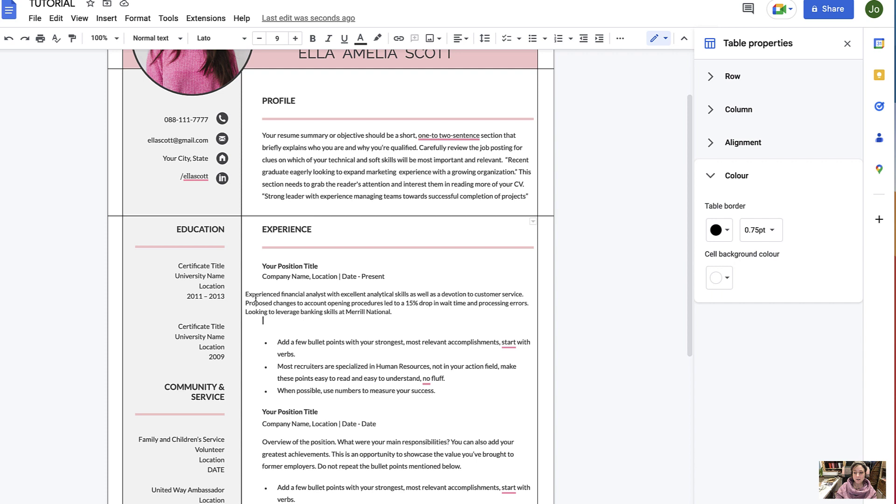
- Copy the formatting of the second position's overview paragraph onto the new financial analyst paragraph
double_click(358, 327)
drag(263, 441, 473, 468)
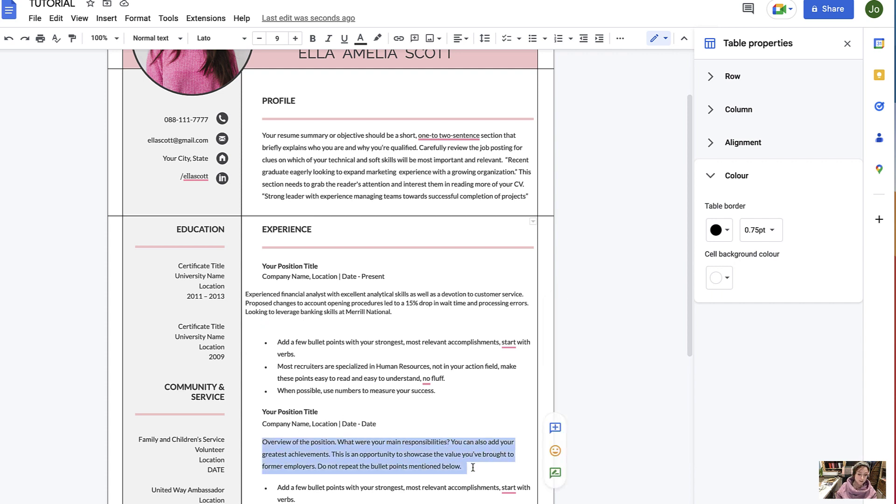
click(72, 41)
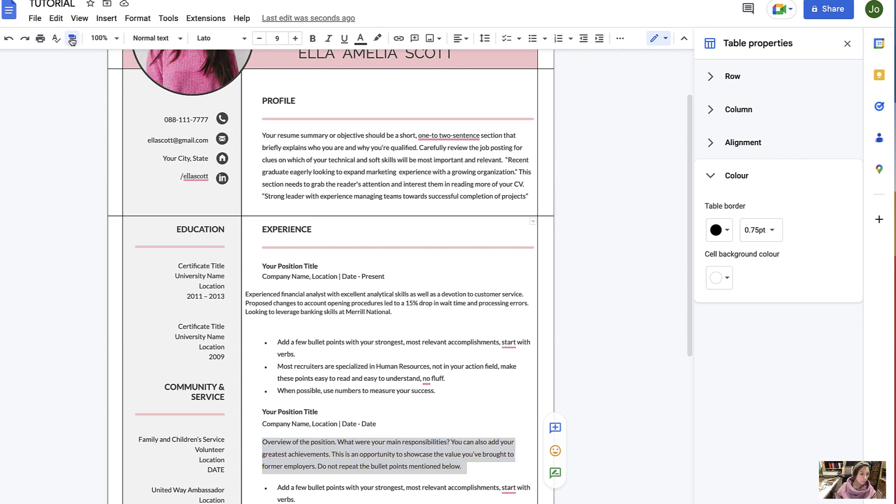
drag(245, 294, 395, 312)
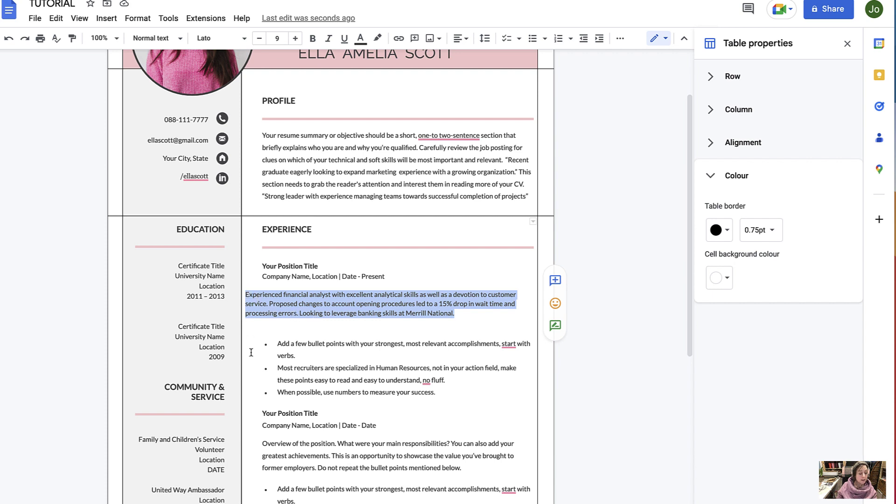
- Set the line spacing of the financial analyst paragraph to 1.5, matching the second position's overview paragraph
drag(267, 445, 382, 469)
click(382, 469)
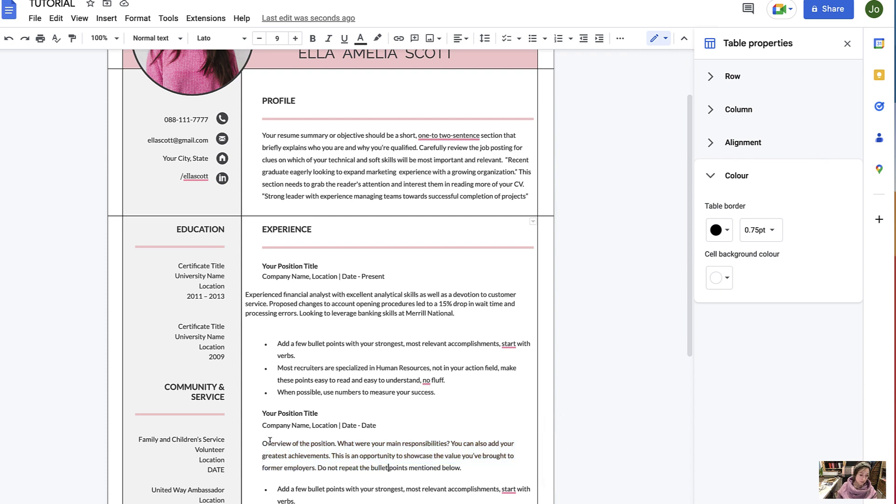
drag(262, 445, 462, 468)
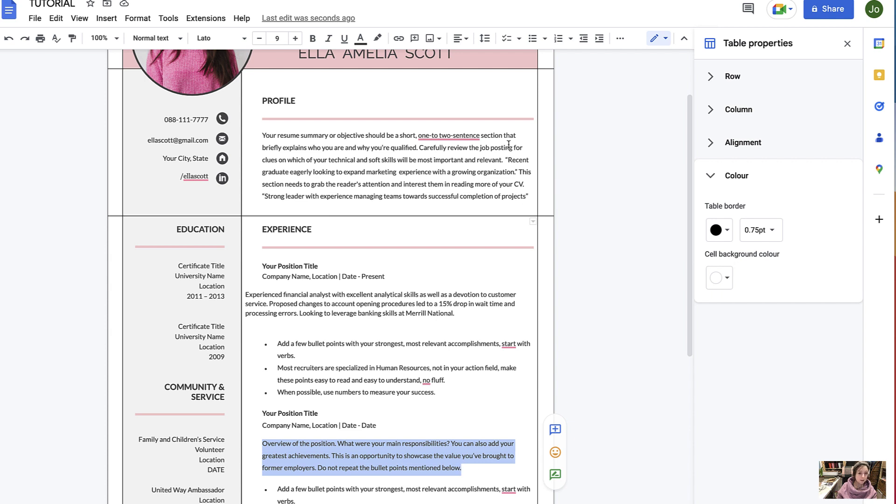
click(485, 40)
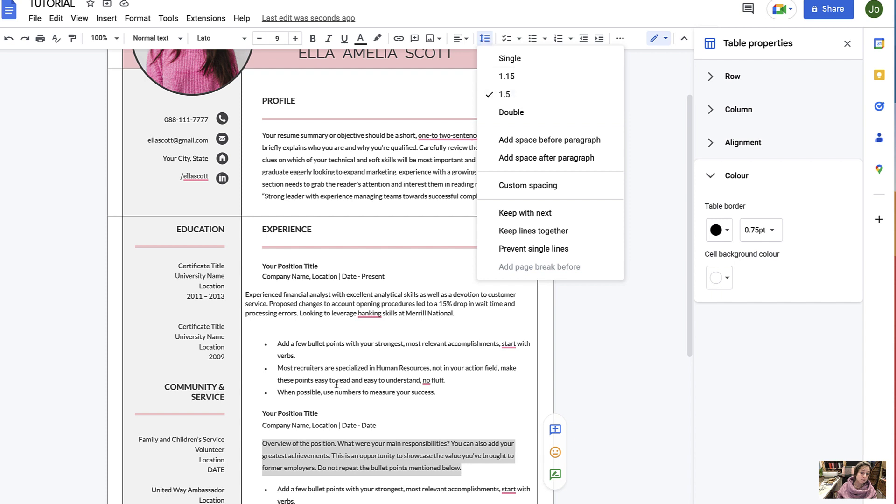
click(298, 313)
drag(245, 294, 455, 313)
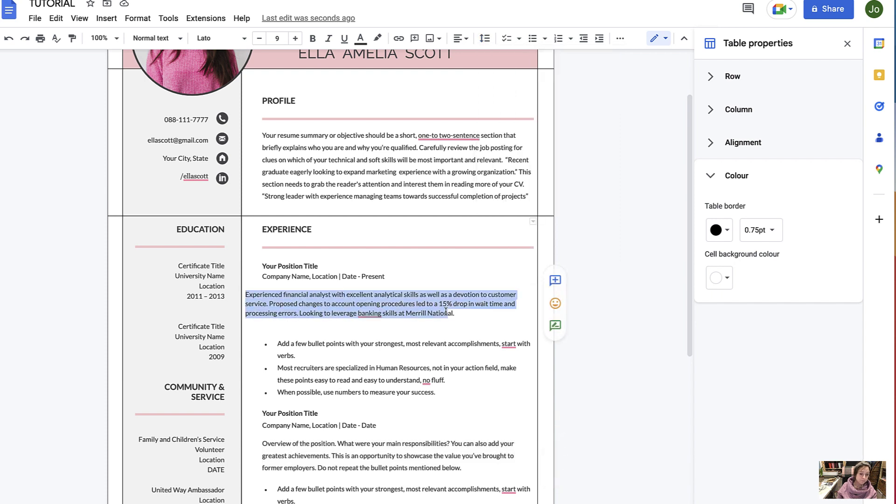
click(494, 37)
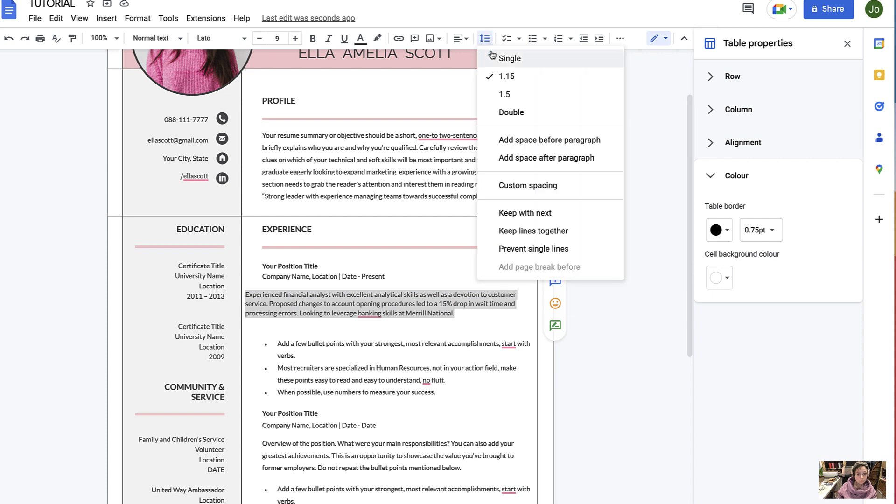
click(520, 96)
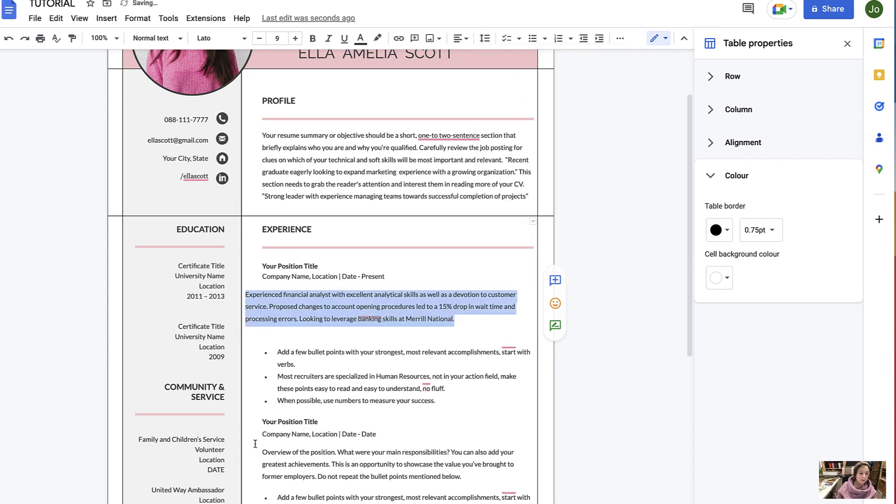
- Set the financial analyst paragraph's left indent to 0.8 cm, matching the second position's overview, and delete the blank line below it
drag(262, 451, 467, 477)
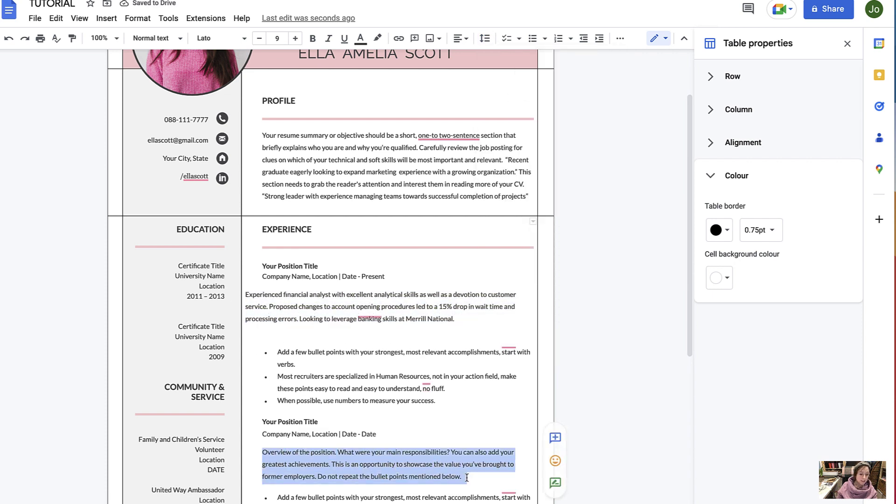
click(136, 20)
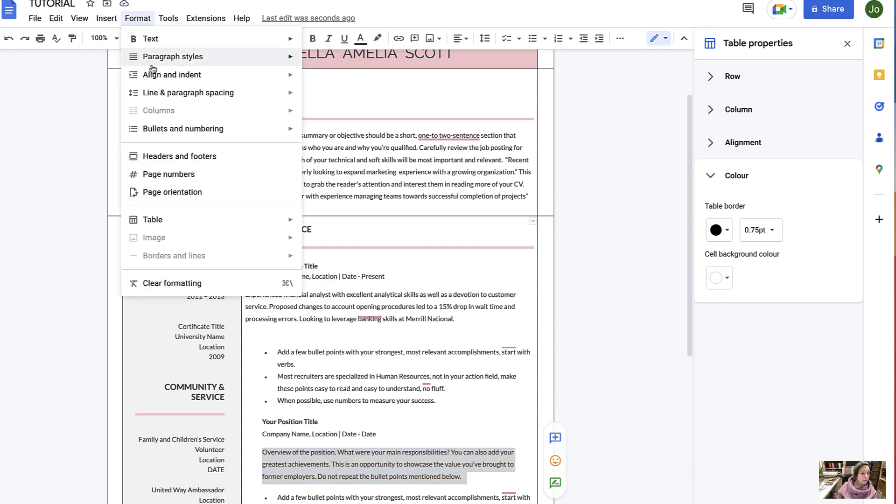
mouse_move(149, 76)
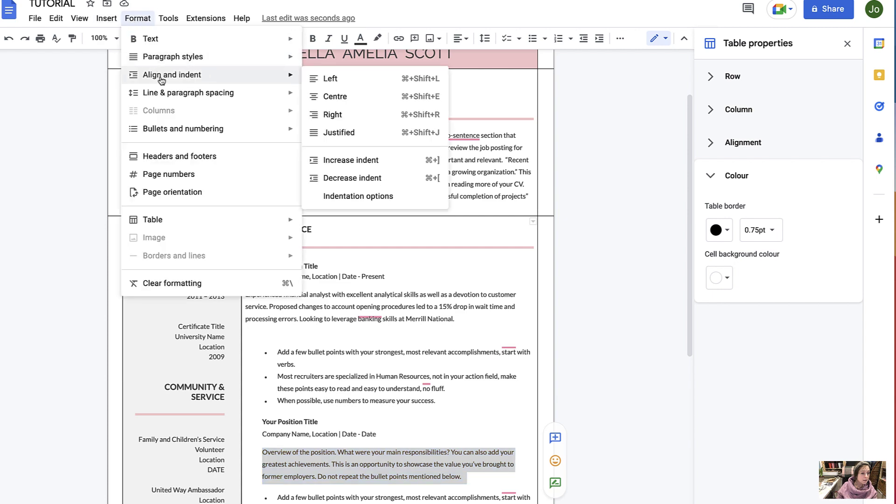
click(364, 205)
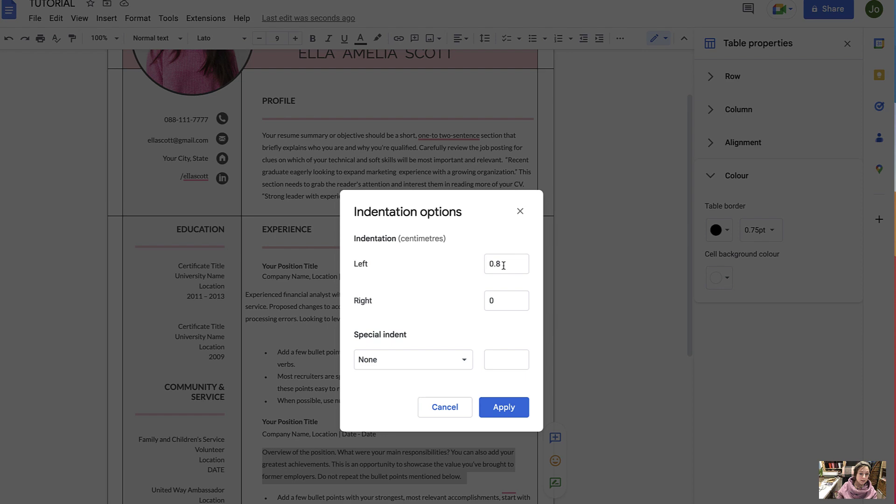
click(456, 407)
drag(246, 295, 462, 318)
click(136, 19)
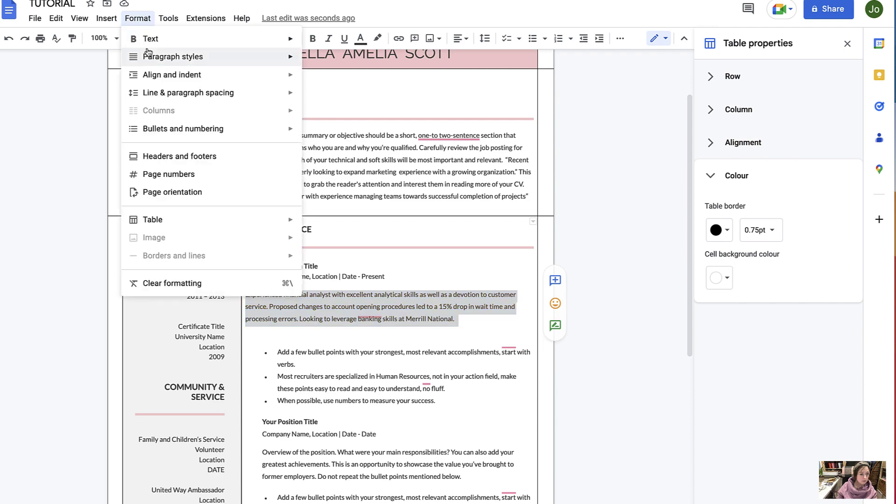
mouse_move(172, 74)
click(352, 196)
click(494, 262)
text(.6)
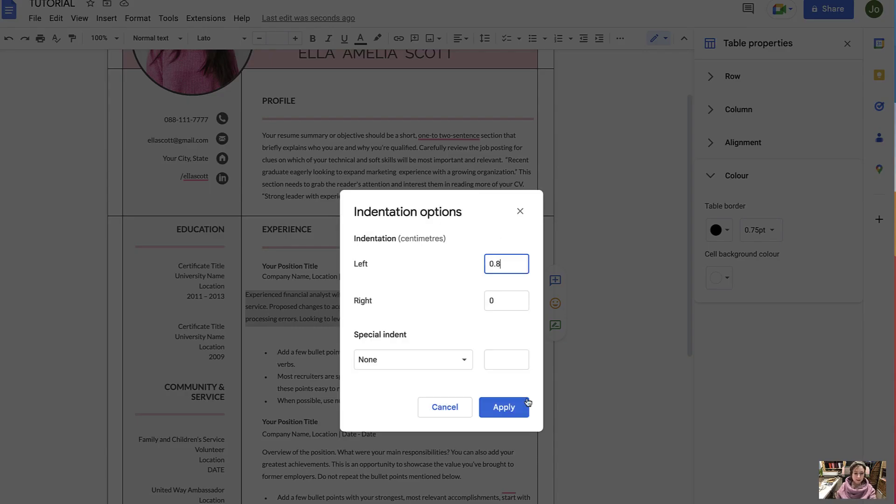
click(515, 406)
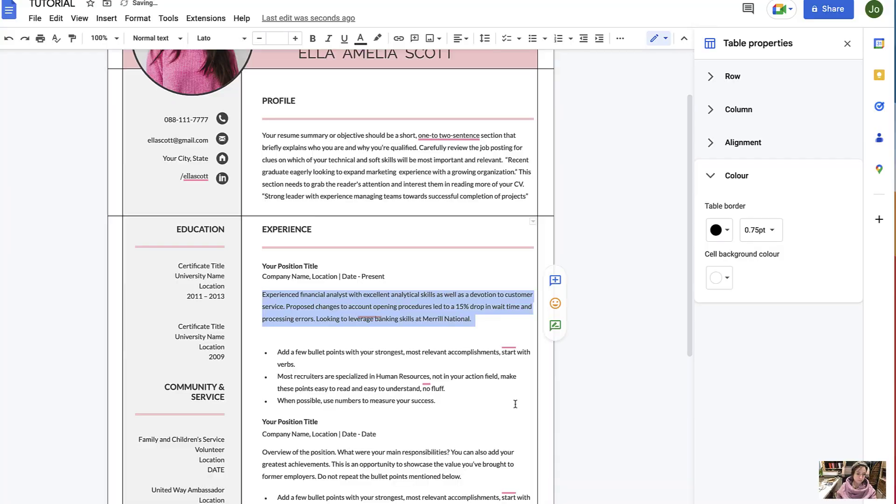
click(278, 340)
key(Delete)
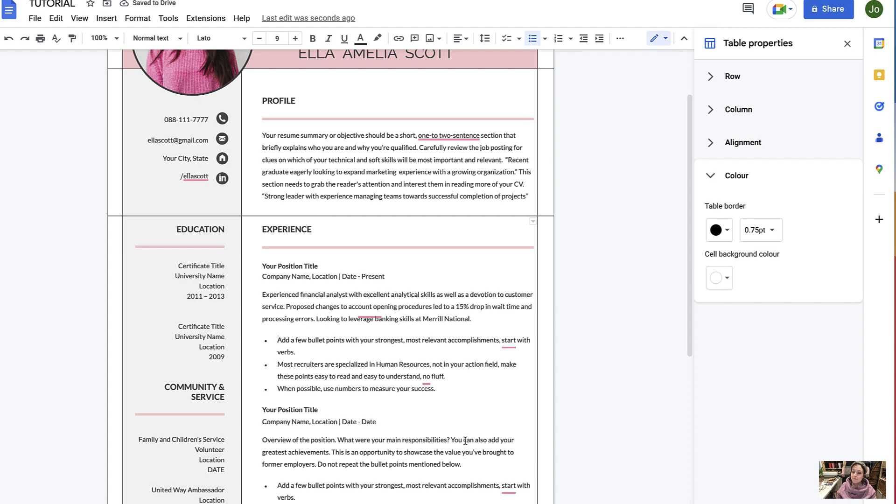
- Add filler bullets "Asjhgfjagsjfgajs" and "Ashfgjsagjfgas" after the second position's list, and check how the extra text affects the following pages
scroll(466, 440, down, 2)
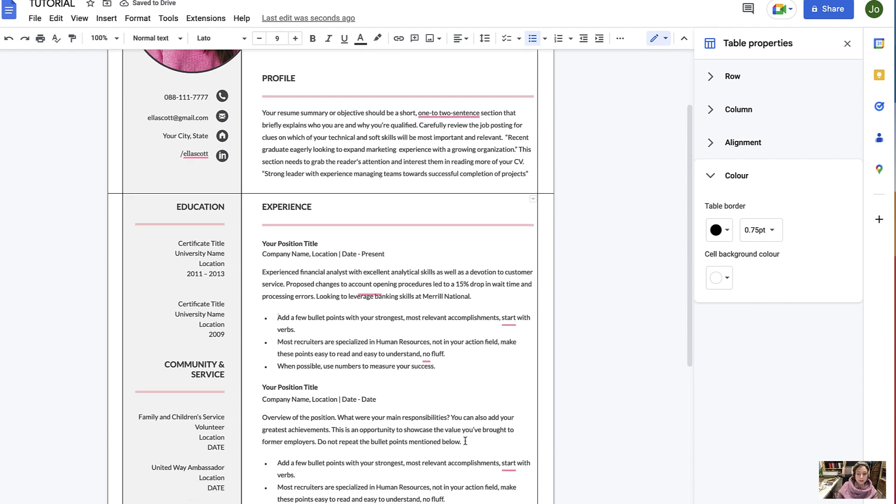
scroll(449, 483, down, 1)
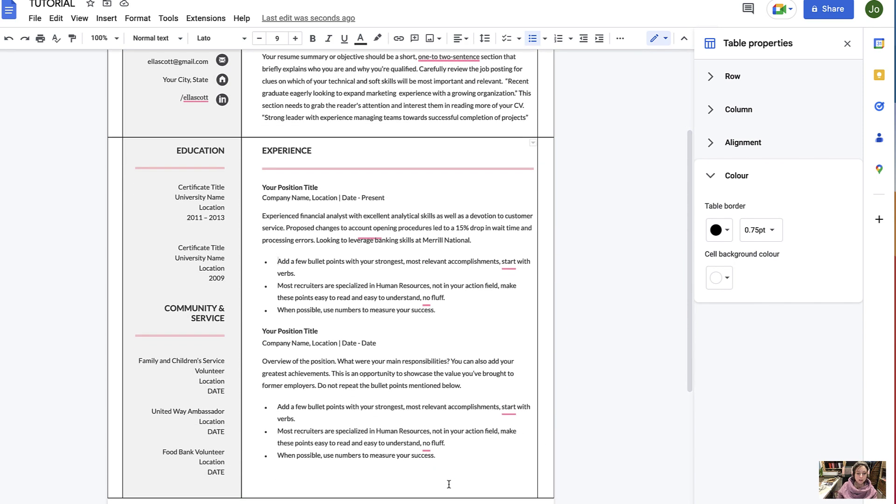
click(445, 457)
key(Return)
text(asjhgfjagsjfgajs)
key(Return)
text(Ashfgjsagjfgas)
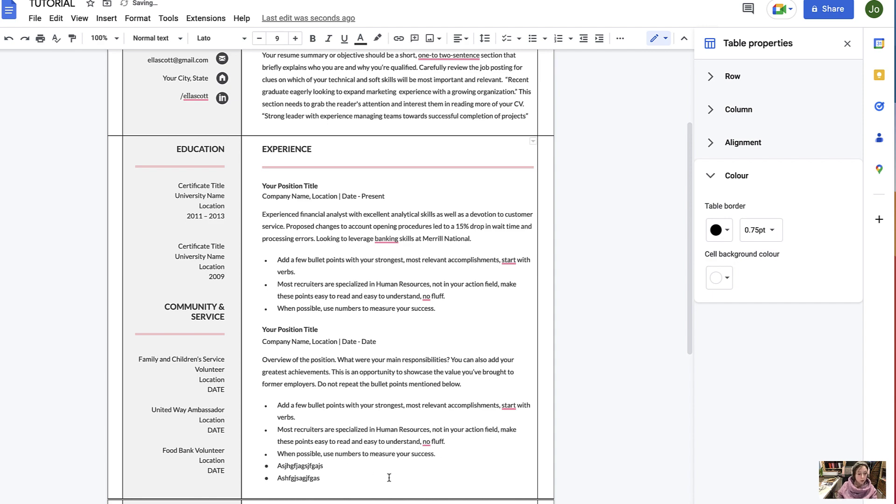
scroll(389, 478, down, 4)
scroll(390, 478, down, 6)
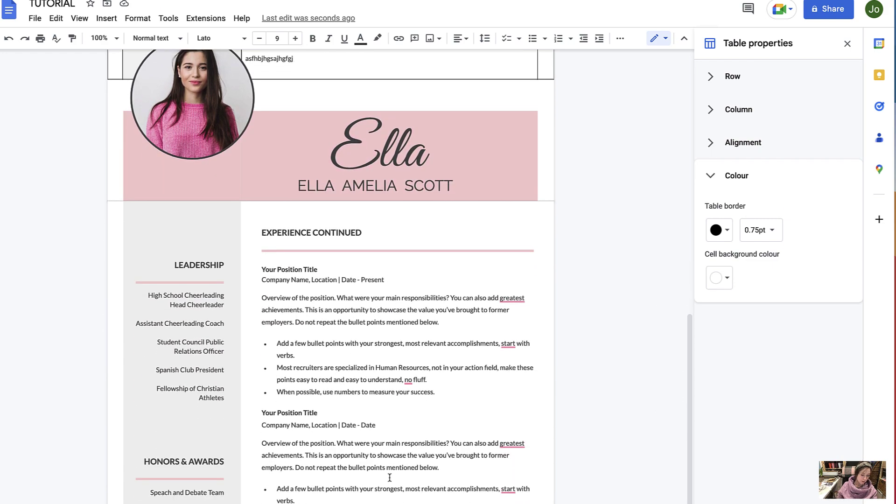
scroll(390, 477, down, 4)
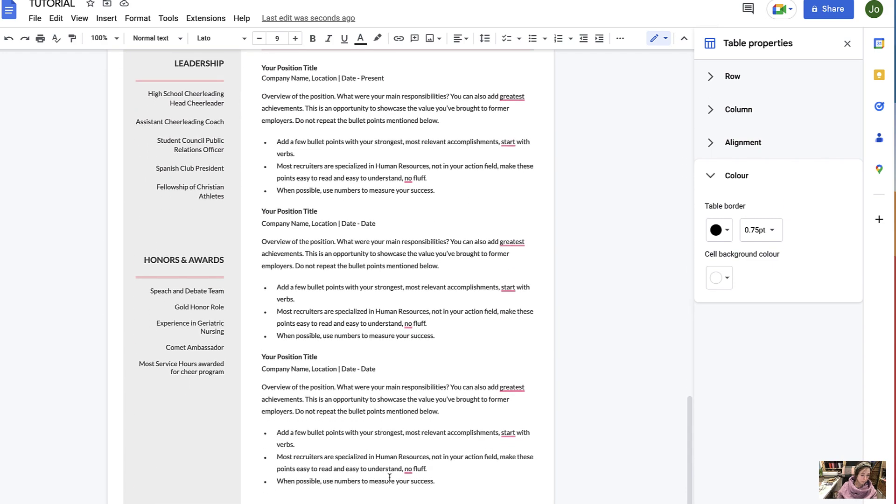
scroll(389, 477, up, 12)
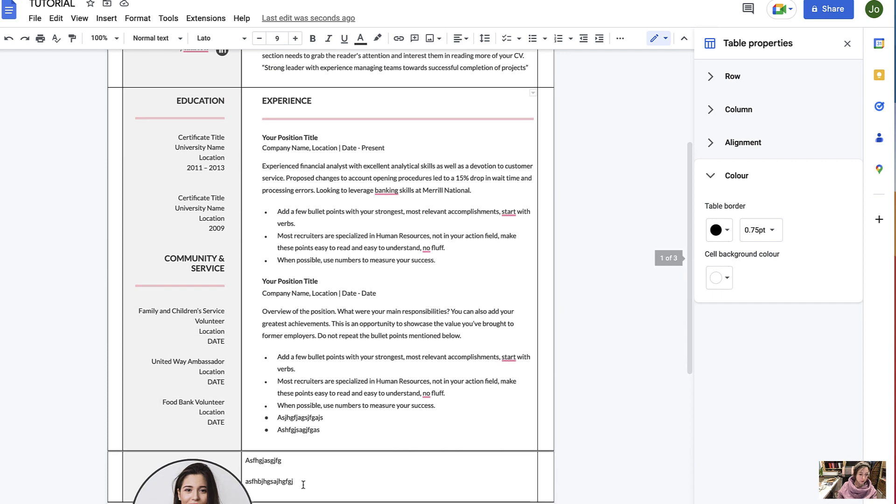
- Delete the filler text lines and the second filler bullet below the second position's bullet list
key(BackSpace)
key(BackSpace)
key(BackSpace)
key(BackSpace)
key(BackSpace)
key(BackSpace)
key(BackSpace)
key(BackSpace)
key(BackSpace)
key(BackSpace)
key(BackSpace)
key(BackSpace)
key(BackSpace)
key(BackSpace)
key(BackSpace)
key(BackSpace)
key(BackSpace)
key(BackSpace)
key(BackSpace)
key(BackSpace)
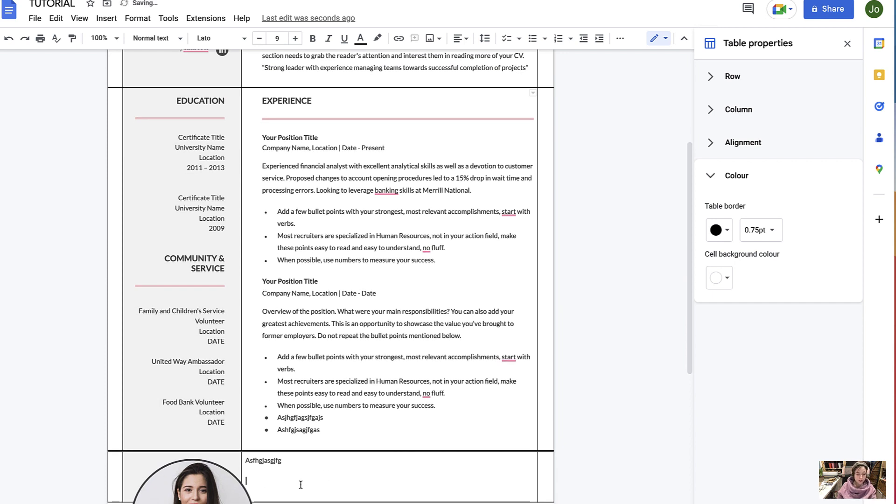
key(BackSpace)
key(BackSpace)
key(BackSpace)
key(BackSpace)
key(BackSpace)
key(BackSpace)
key(BackSpace)
key(BackSpace)
key(BackSpace)
key(BackSpace)
key(BackSpace)
key(BackSpace)
key(BackSpace)
key(BackSpace)
key(BackSpace)
key(BackSpace)
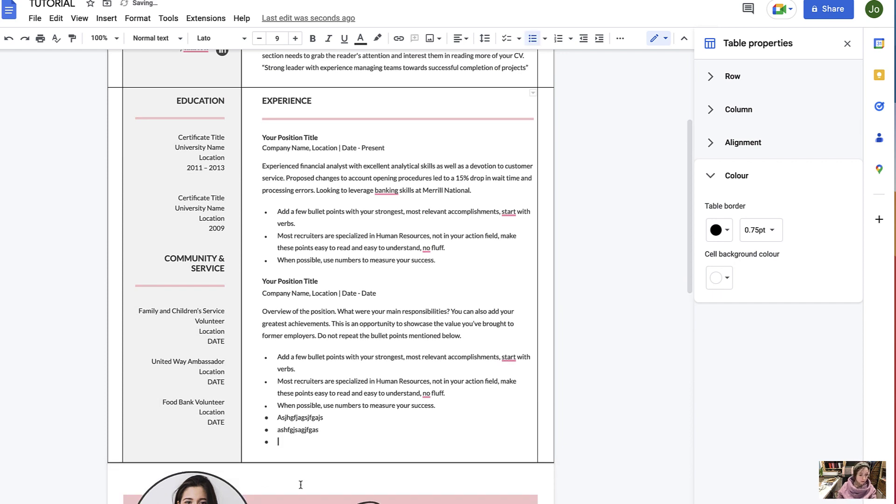
key(BackSpace)
key(BackSpace)
key(BackSpace)
key(BackSpace)
key(BackSpace)
key(BackSpace)
key(BackSpace)
key(BackSpace)
key(BackSpace)
key(BackSpace)
key(BackSpace)
key(BackSpace)
key(BackSpace)
key(BackSpace)
key(BackSpace)
key(BackSpace)
key(BackSpace)
key(BackSpace)
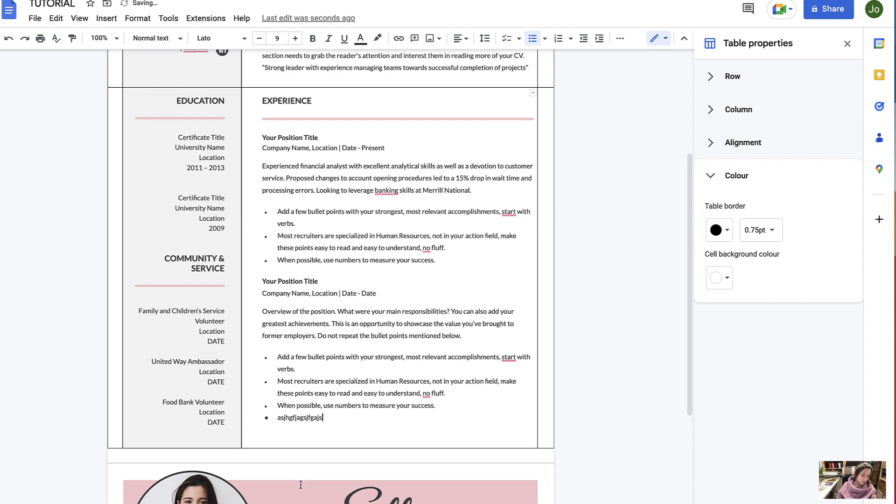
- Undo the remaining filler bullet and remove the blank line between the financial analyst paragraph and its bullets
key(ctrl+z)
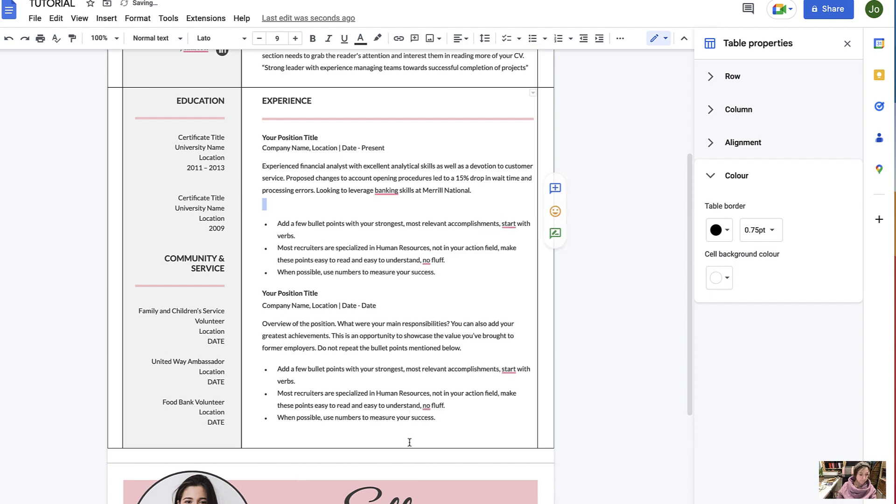
scroll(410, 441, up, 3)
key(BackSpace)
- Configure a 3pt bottom paragraph border under the EXPERIENCE heading in the Borders and shading options
scroll(410, 441, up, 5)
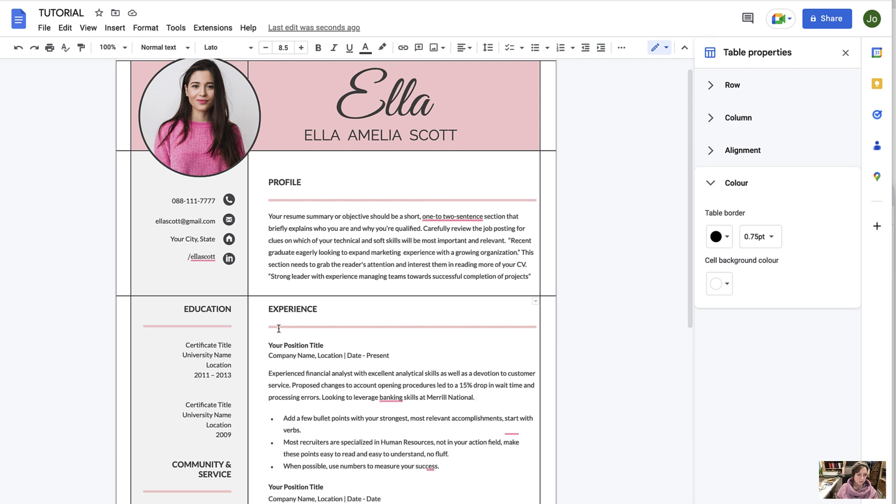
drag(269, 310, 308, 316)
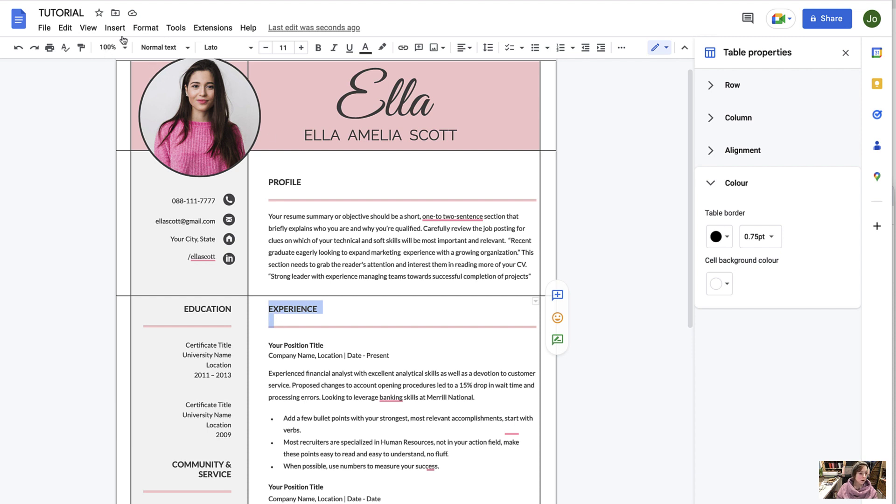
click(144, 31)
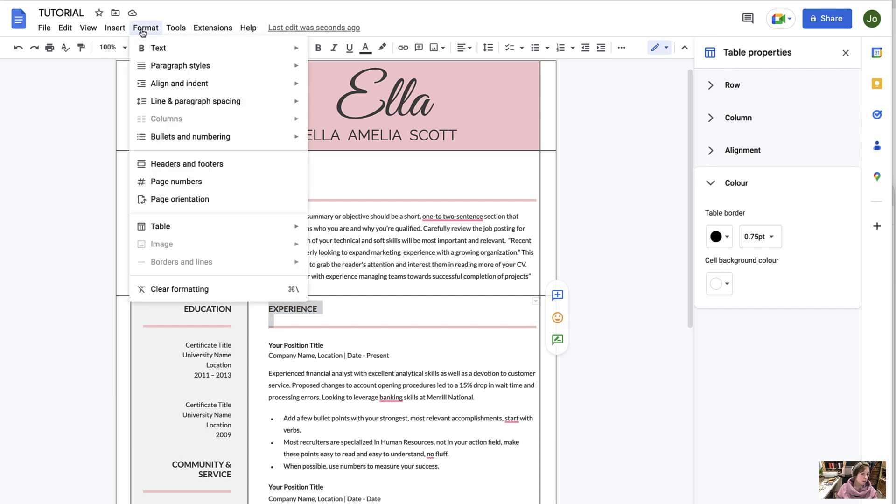
mouse_move(172, 70)
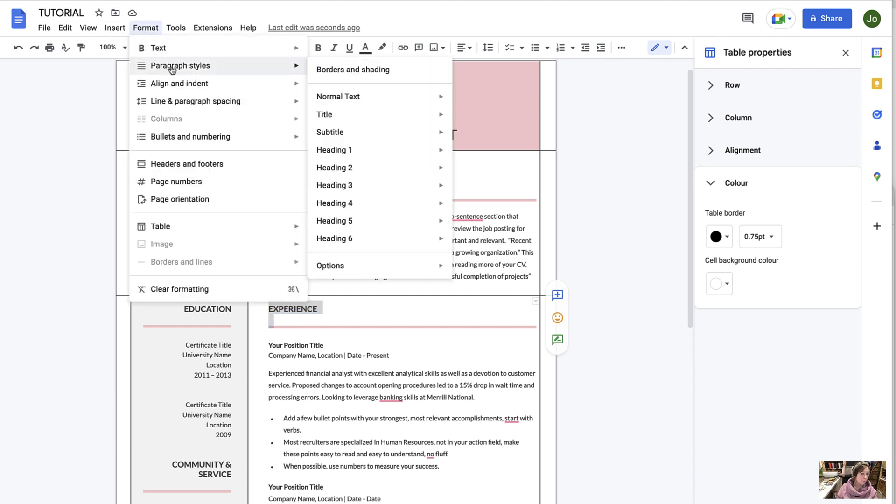
click(379, 74)
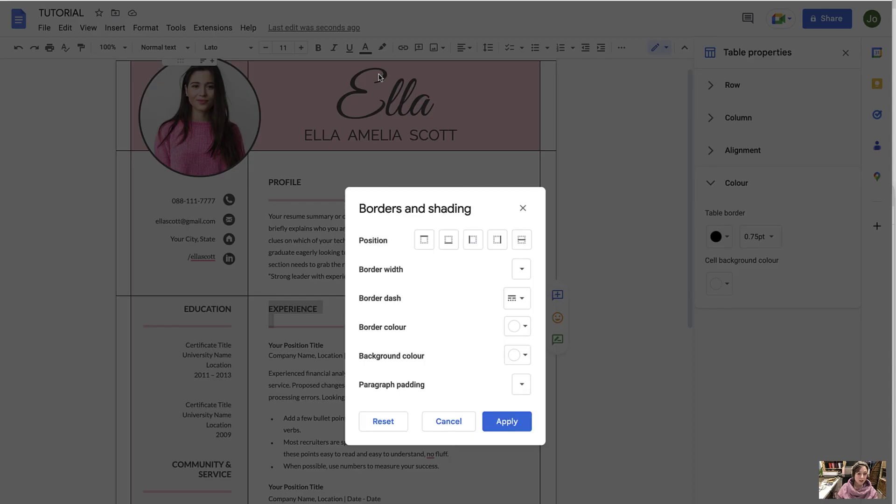
click(450, 244)
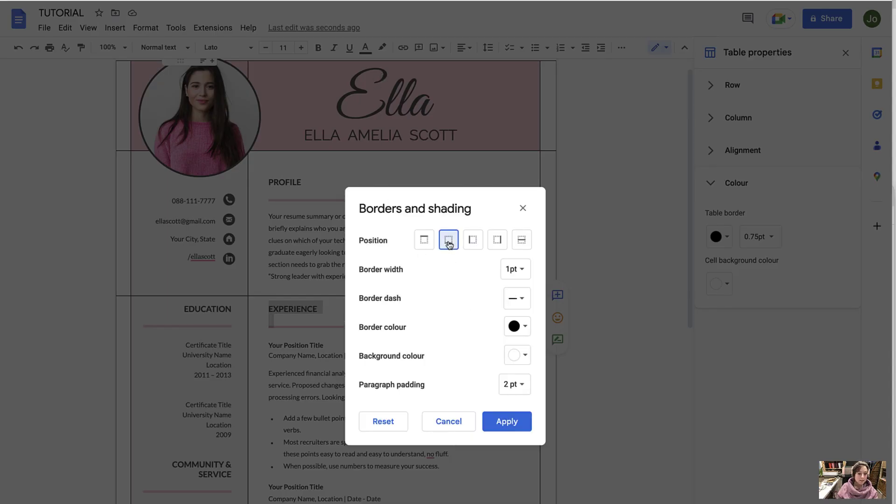
click(515, 269)
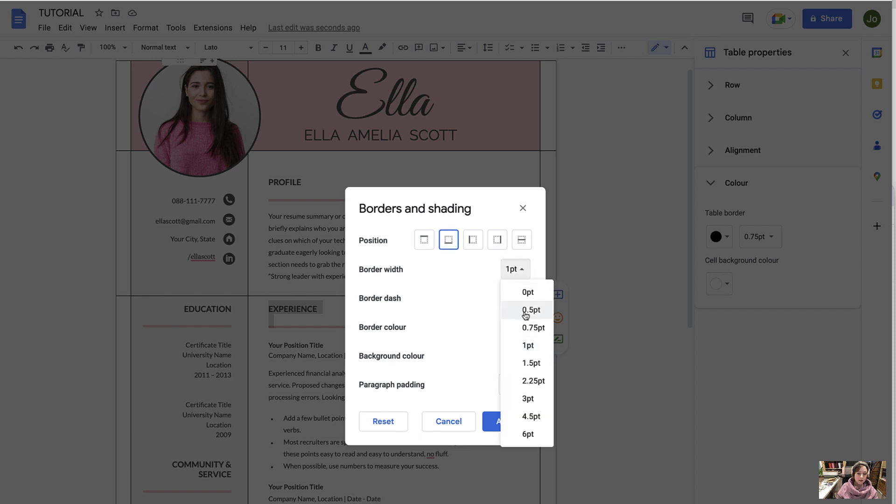
click(531, 400)
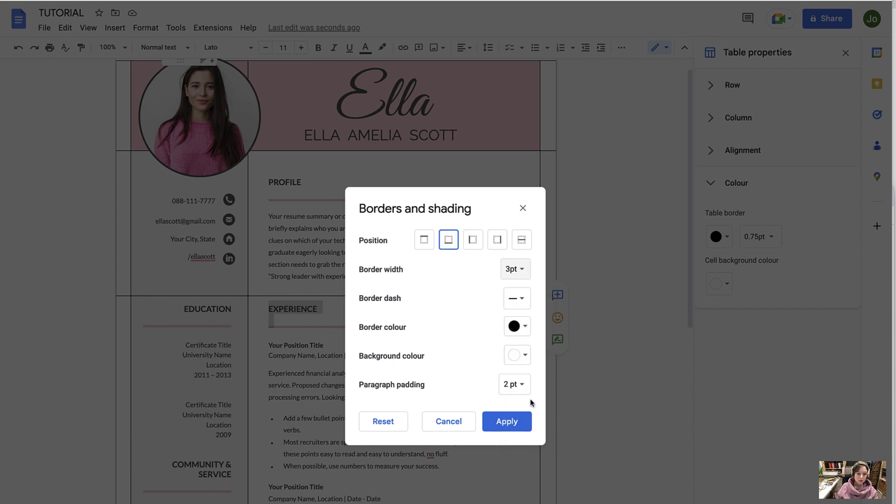
- Set the EXPERIENCE heading border's paragraph padding to 3 pt and its colour to blue, and apply the settings
click(523, 386)
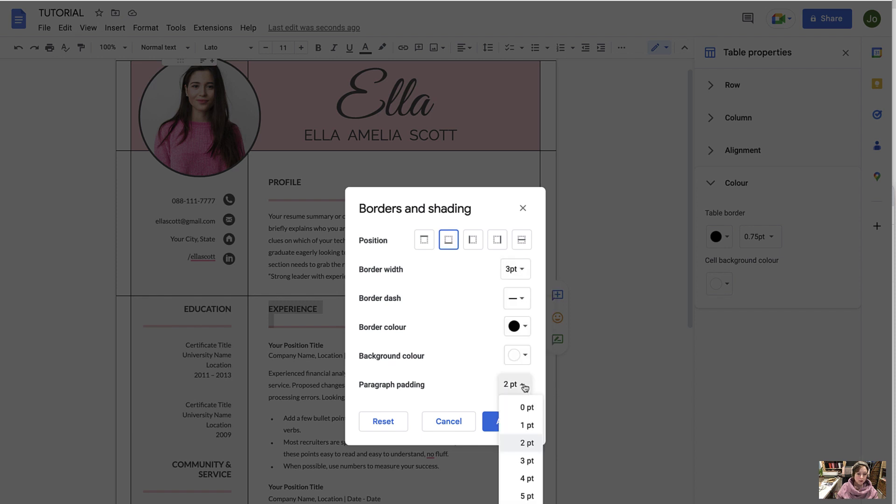
click(529, 461)
click(516, 327)
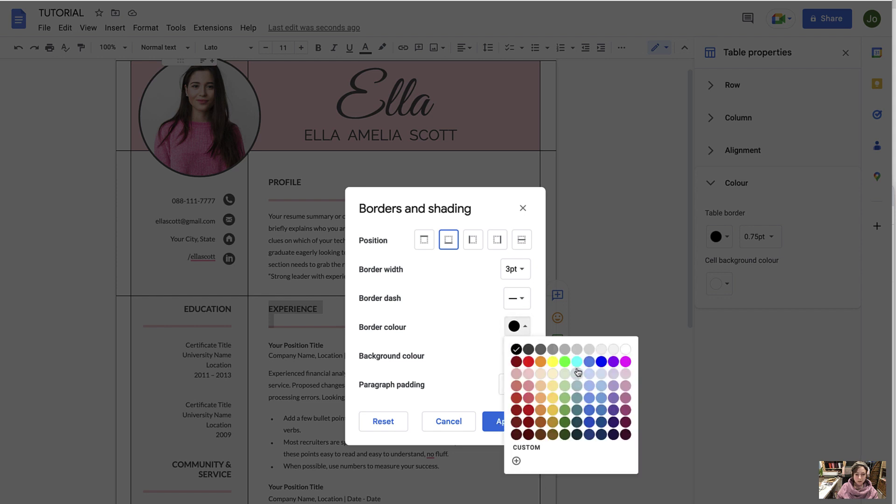
click(600, 362)
click(504, 430)
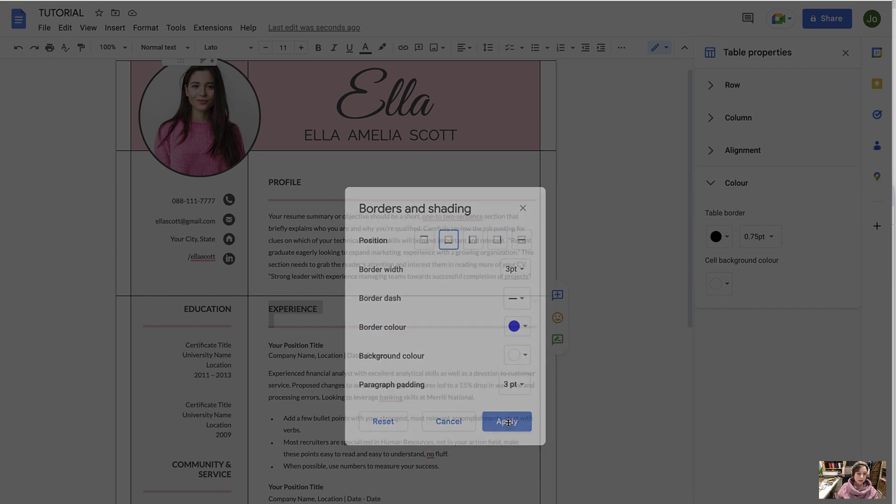
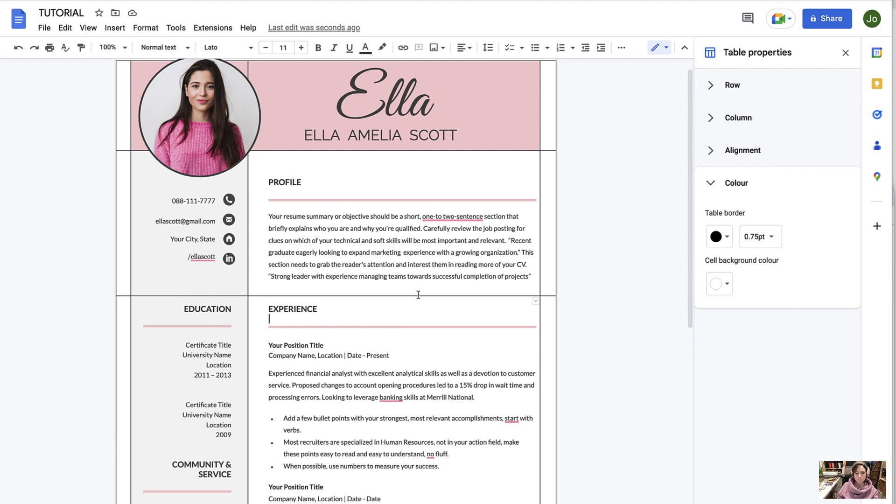
- Colour the horizontal table border directly above the EXPERIENCE heading red
drag(417, 296, 417, 295)
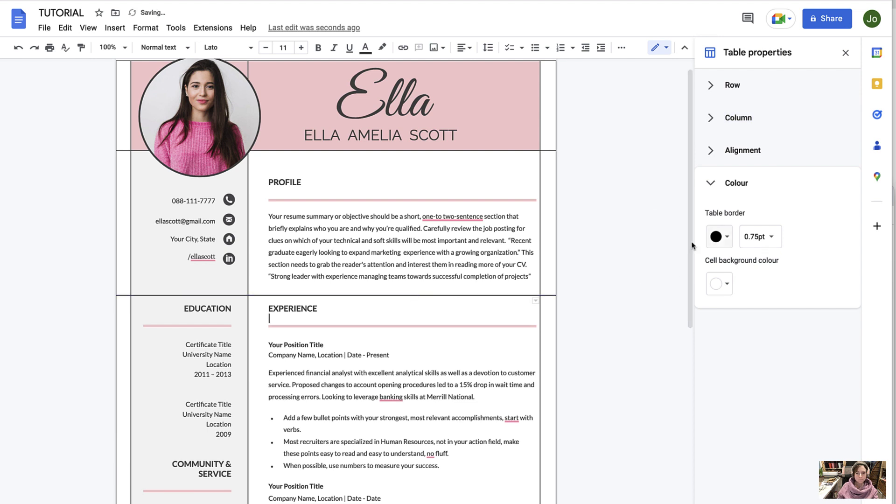
click(476, 295)
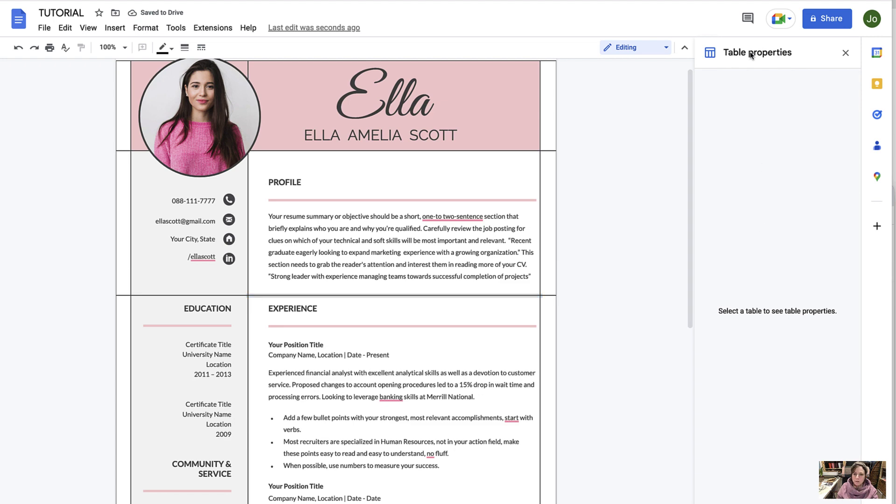
click(682, 51)
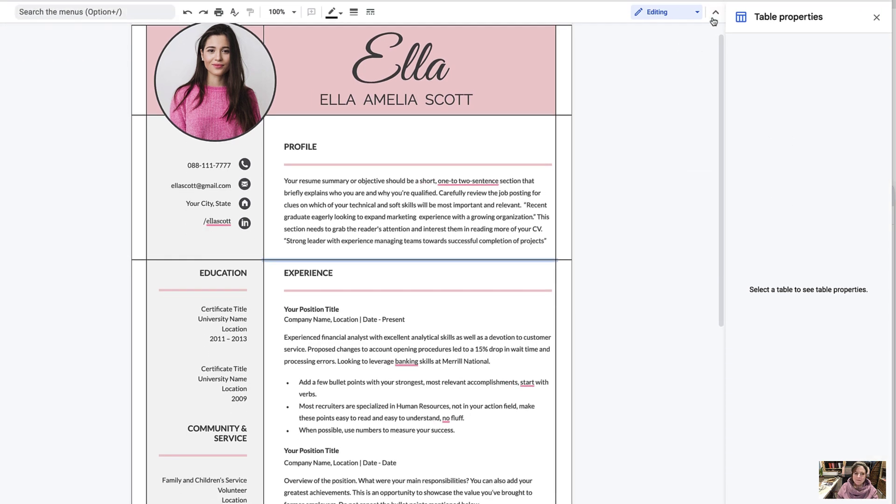
click(716, 21)
click(184, 48)
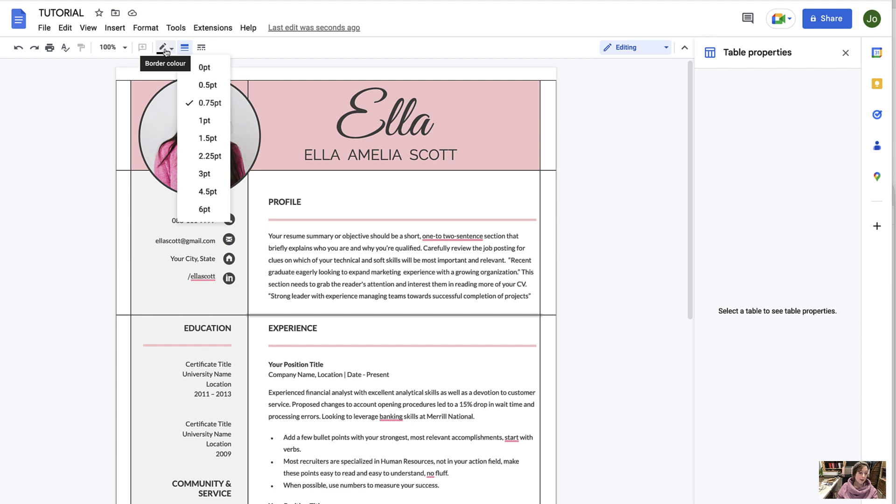
click(166, 48)
click(181, 82)
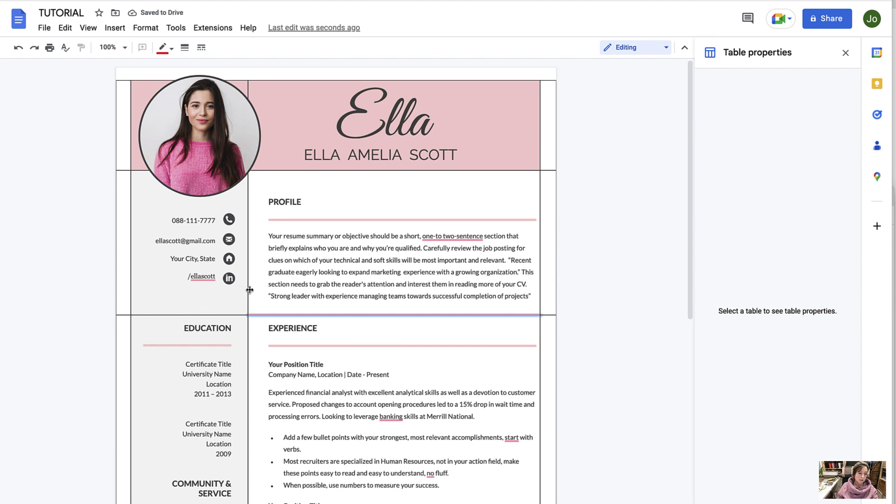
- Colour the PROFILE cell's outer vertical border and the vertical border between EDUCATION and EXPERIENCE white
click(540, 286)
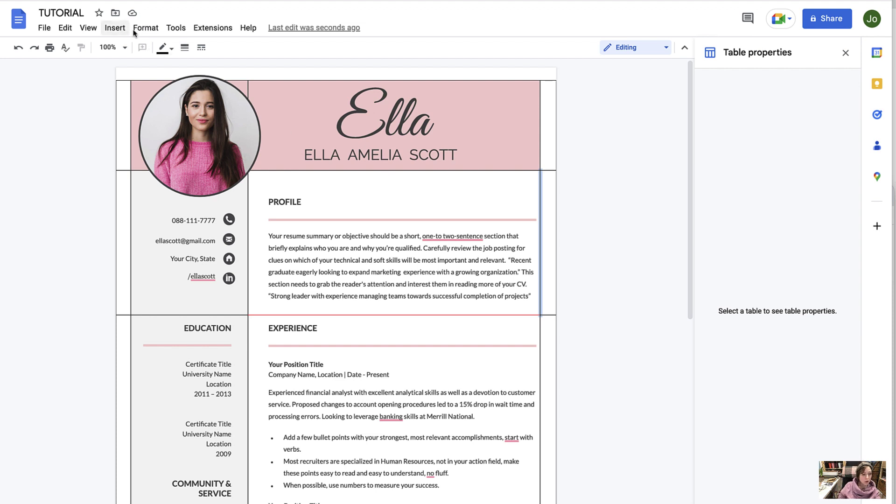
click(166, 47)
click(277, 68)
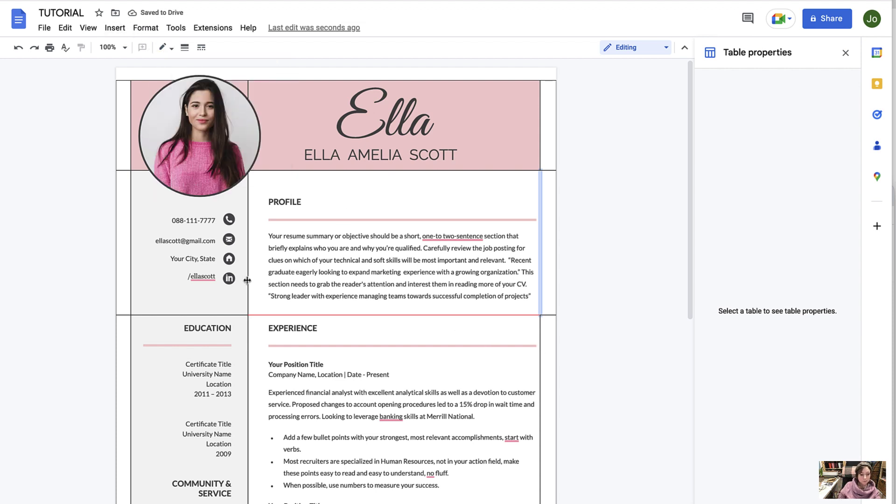
click(247, 362)
click(167, 47)
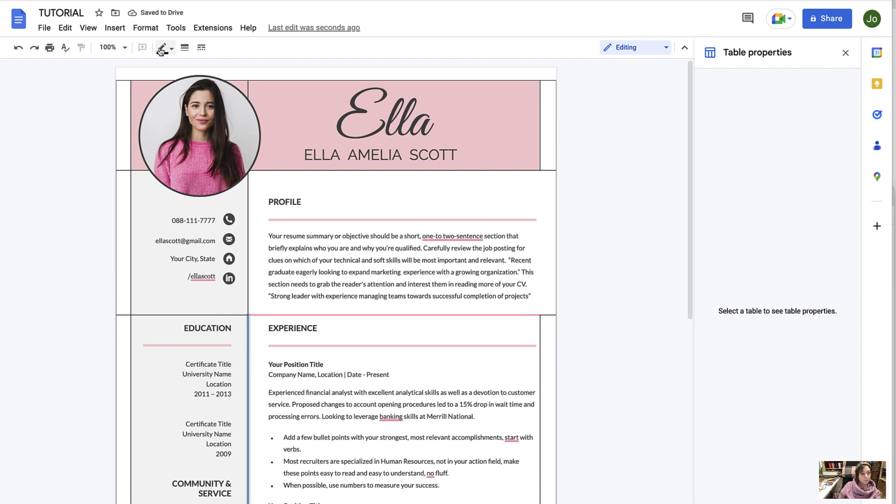
click(277, 68)
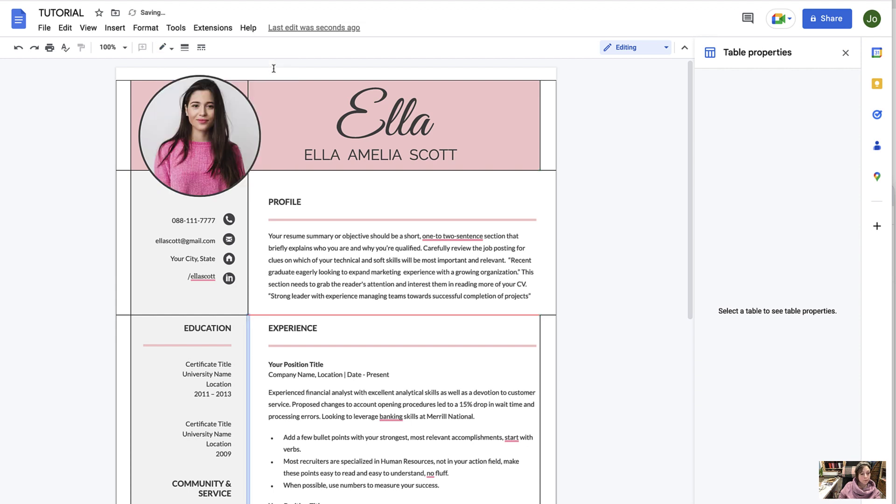
- Colour the vertical border between the contact details and PROFILE white, and do the same for the short horizontal border beside the header's lower corner
click(247, 243)
click(164, 48)
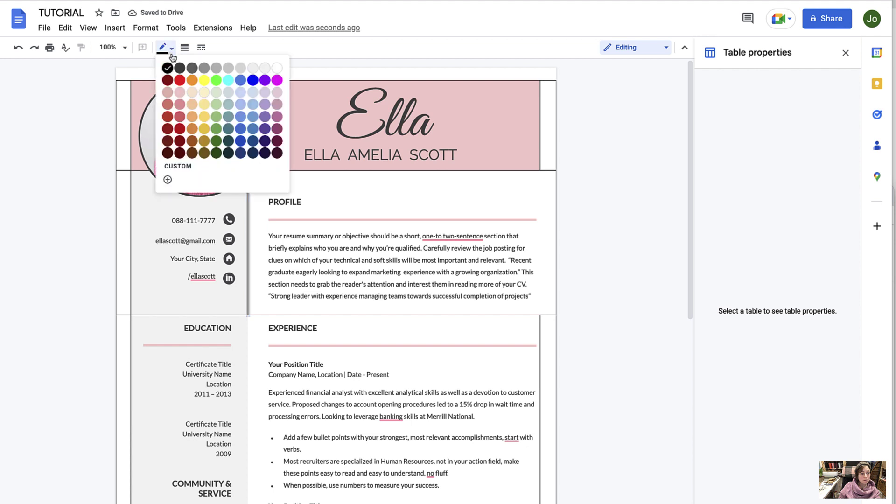
click(277, 68)
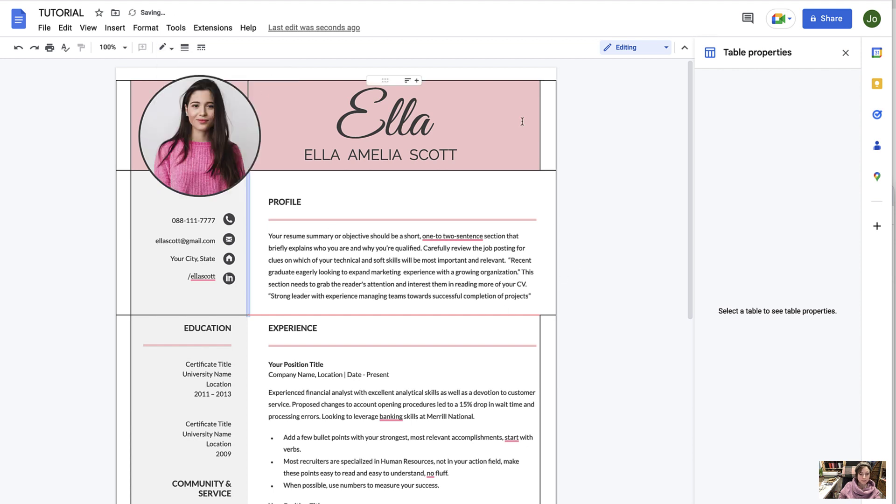
click(551, 172)
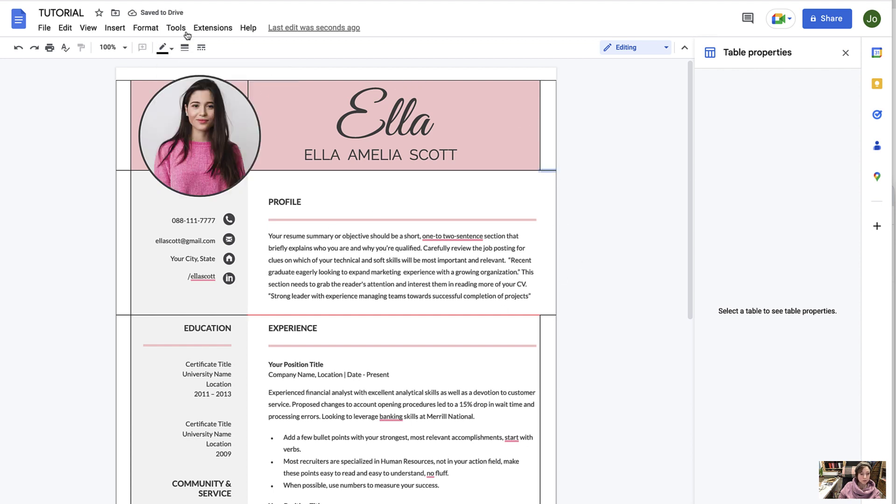
click(164, 48)
click(278, 69)
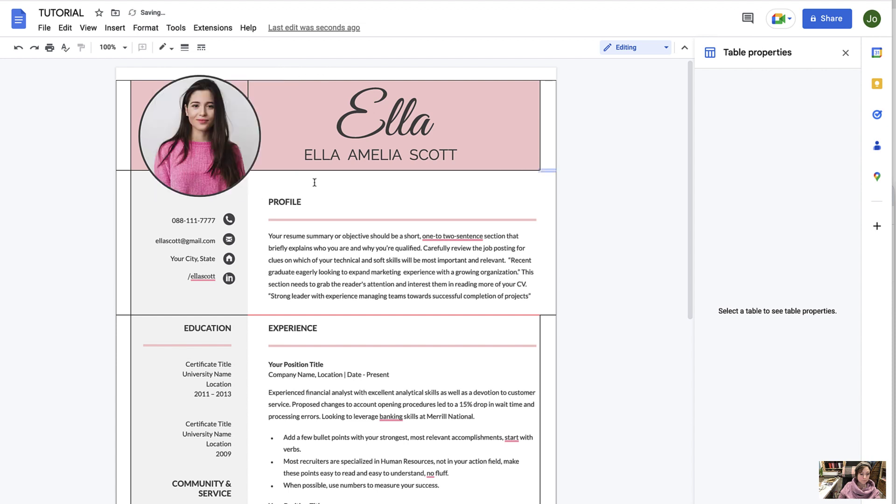
- Undo the colour changes made to the individual table borders
click(450, 330)
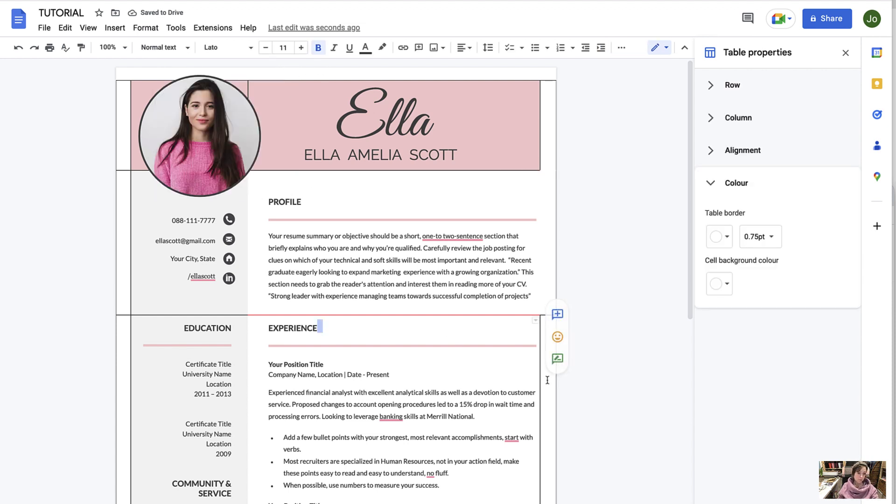
click(380, 316)
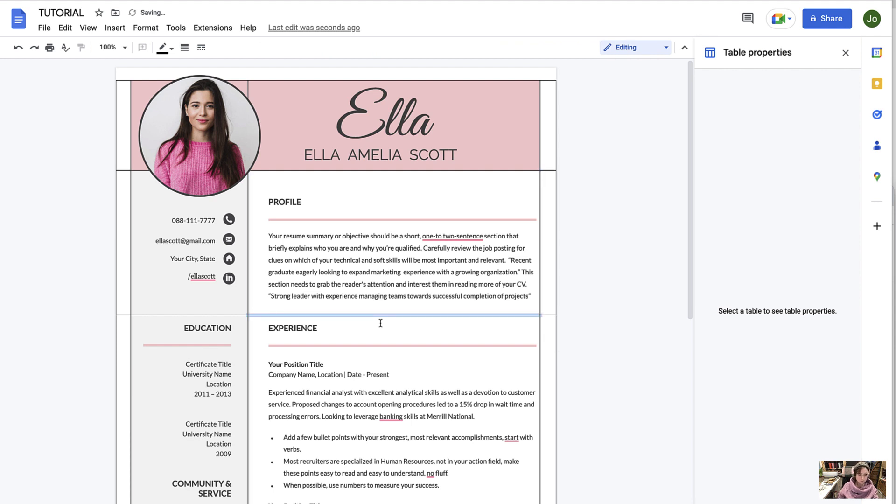
click(380, 323)
- Hide the resume's table borders by setting the table border width to 0pt, and check both pages
click(551, 286)
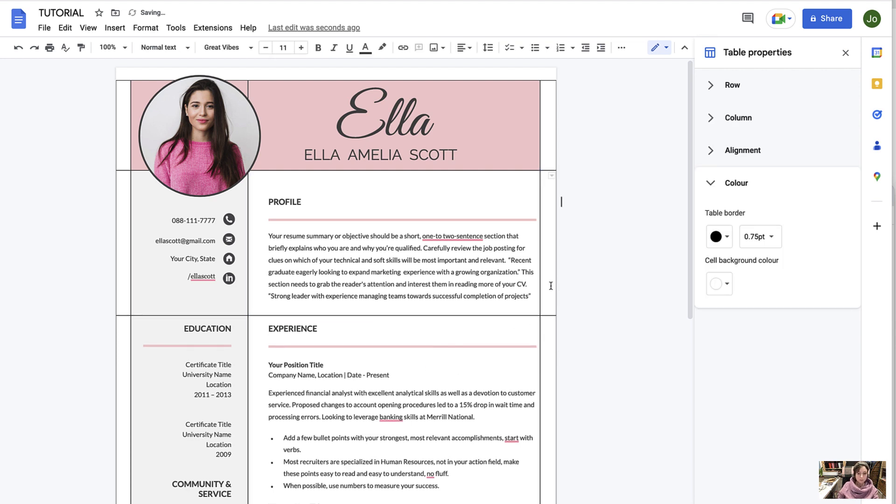
click(765, 237)
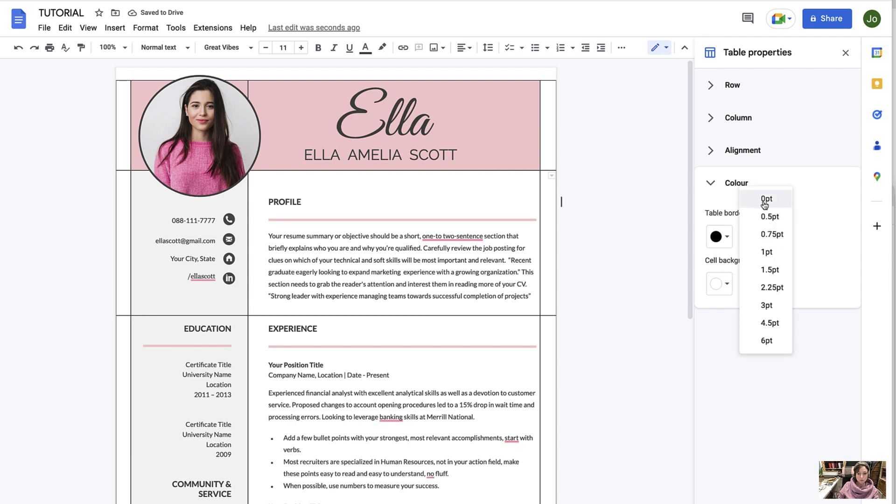
click(766, 201)
scroll(463, 407, down, 2)
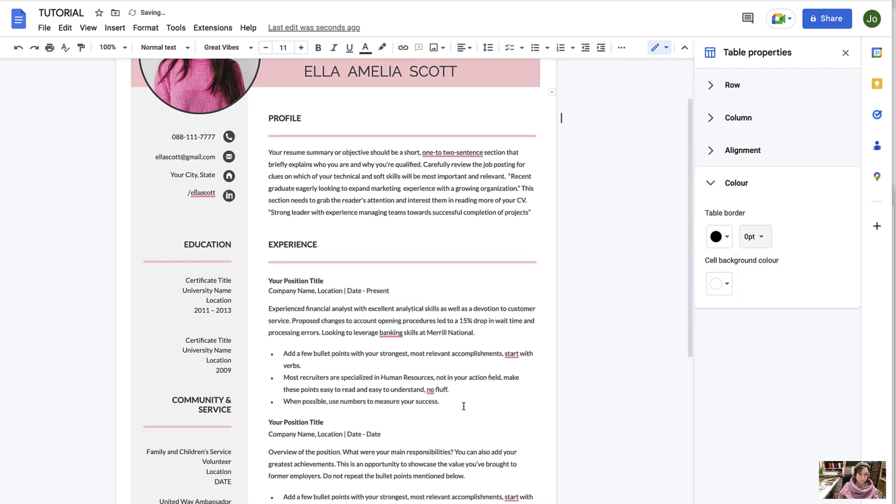
scroll(463, 406, up, 1)
scroll(464, 407, down, 10)
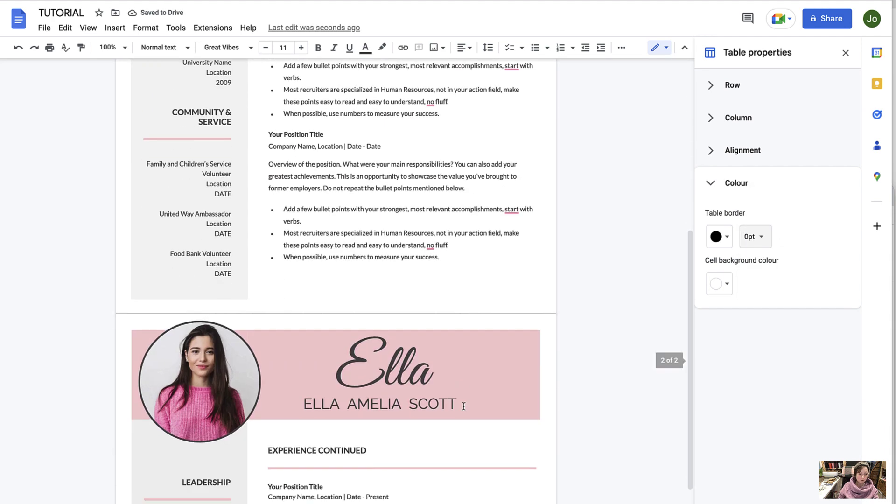
scroll(464, 406, up, 7)
scroll(464, 407, up, 4)
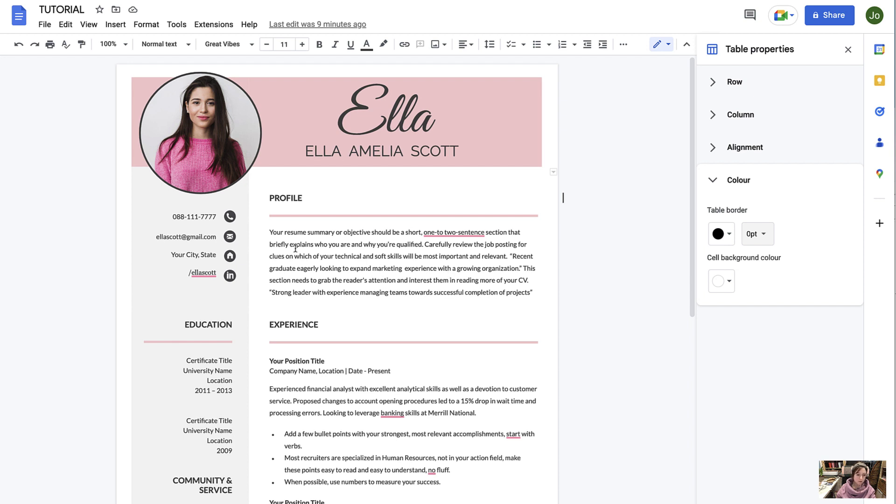
- Try a custom paragraph spacing of 30 pt before the PROFILE summary, and undo it
drag(268, 232, 533, 291)
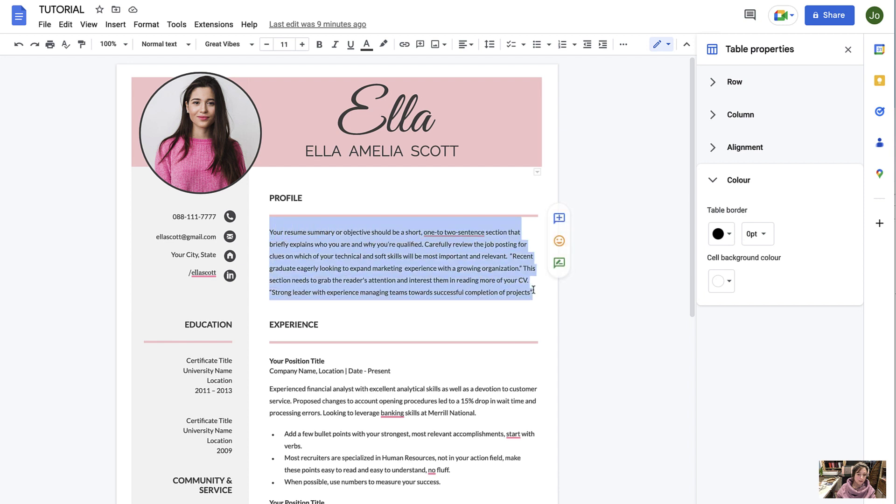
click(490, 45)
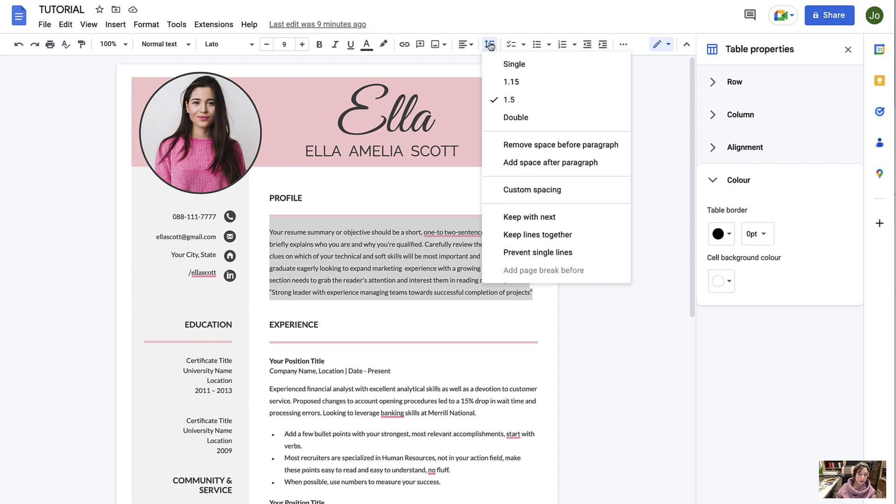
click(547, 194)
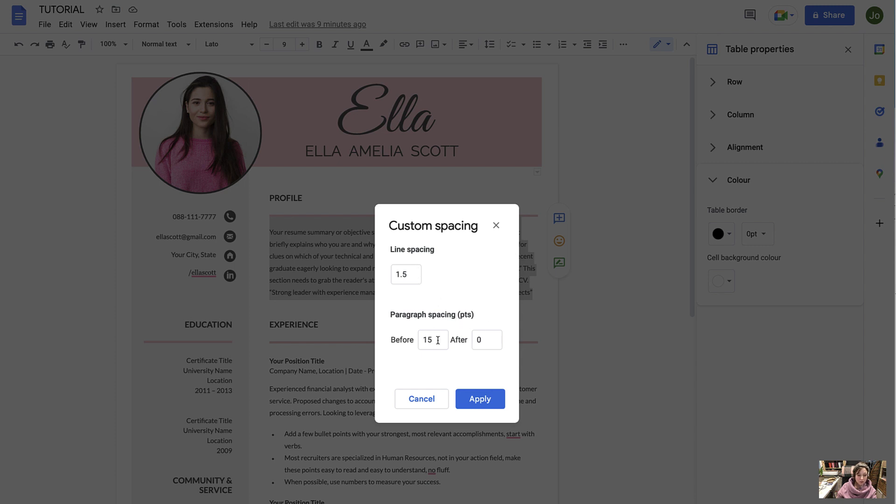
drag(438, 340, 424, 341)
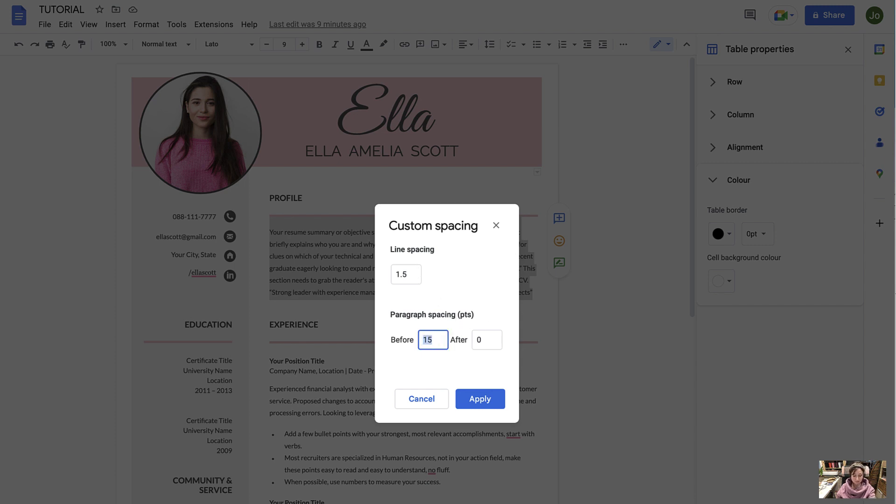
text(309)
key(BackSpace)
click(476, 399)
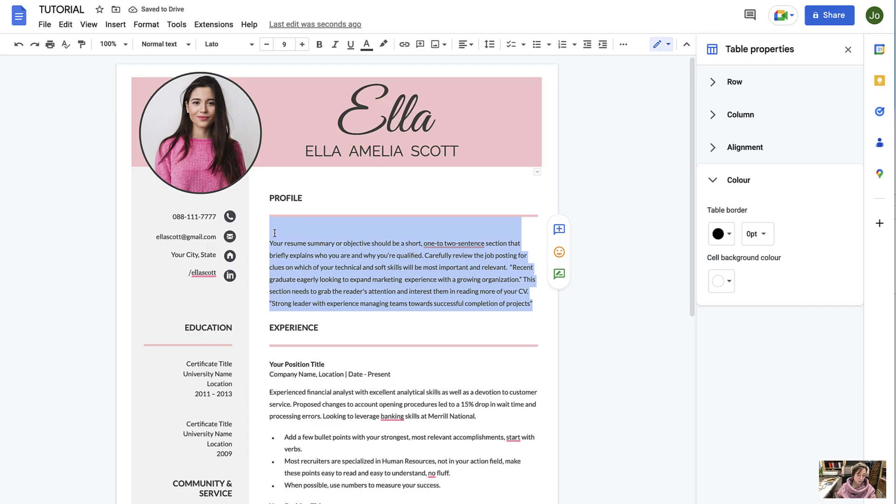
key(ctrl+z)
- Set the line spacing of the whole PROFILE summary paragraph to Double
drag(270, 230, 535, 293)
click(489, 44)
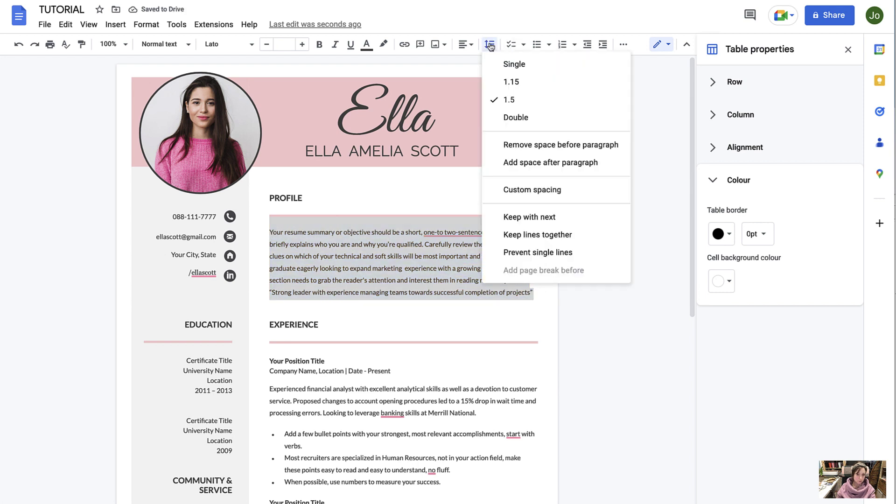
click(517, 118)
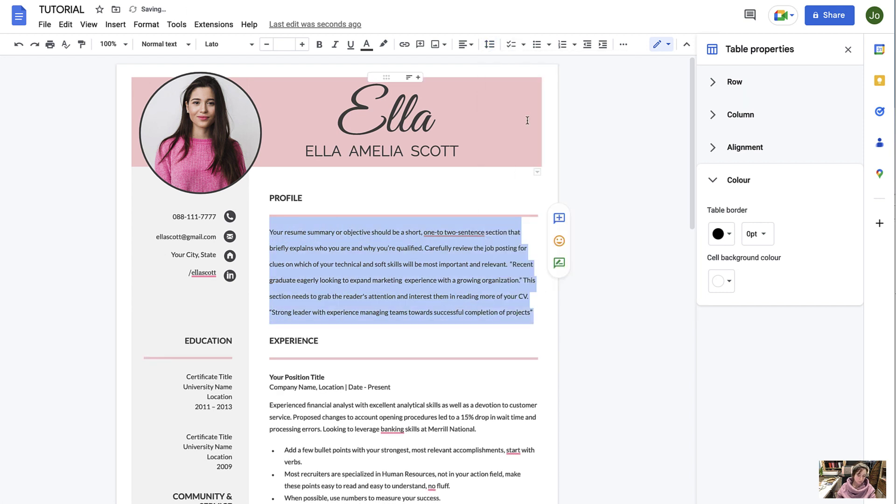
- Try a custom line spacing of 4 on the PROFILE summary, and undo both line spacing changes
click(489, 44)
click(511, 188)
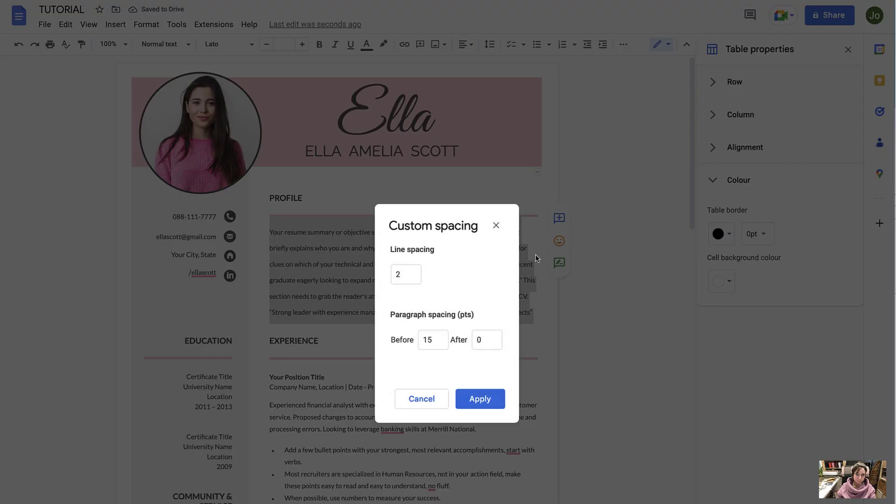
click(406, 275)
key(BackSpace)
text(3)
key(BackSpace)
text(4)
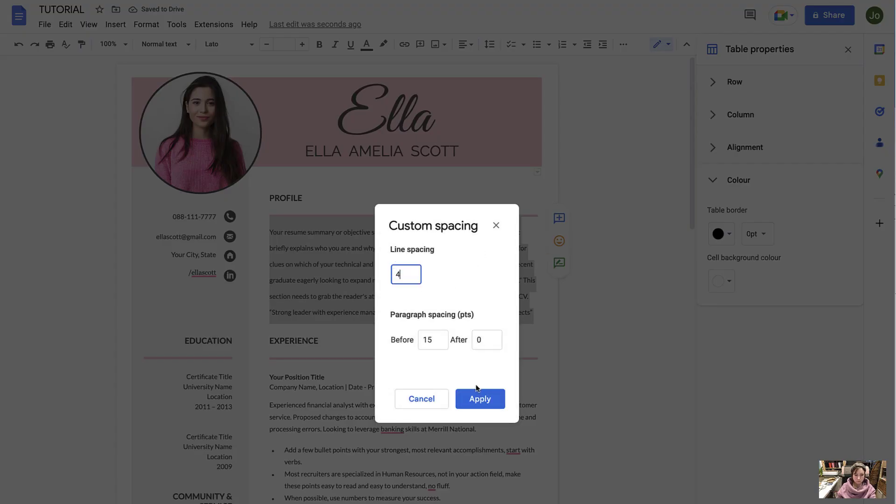
click(480, 399)
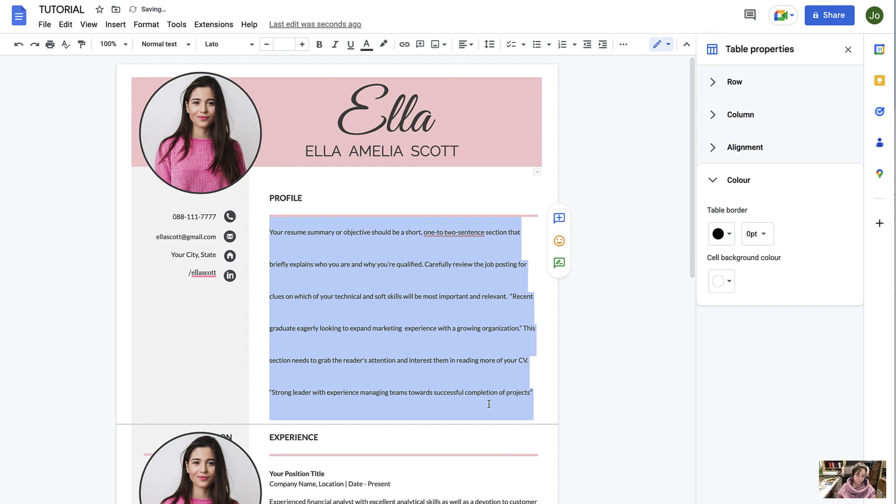
key(ctrl+z)
key(ctrl+z)
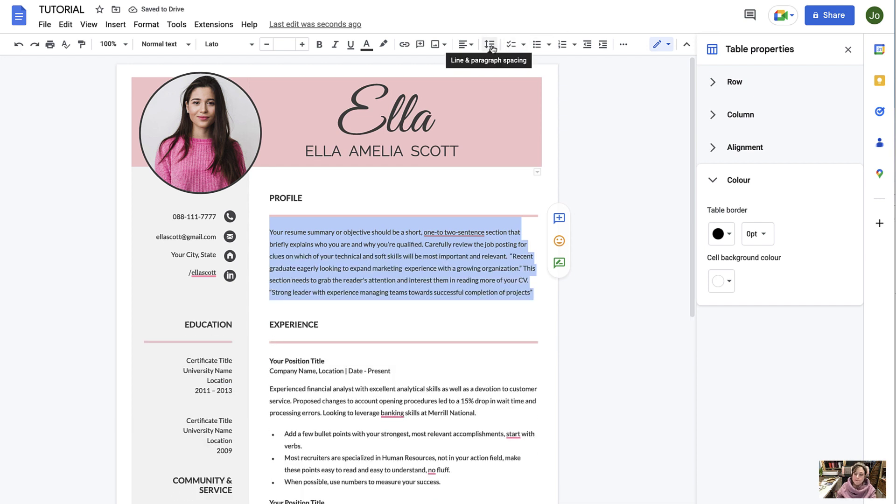
- Try removing the space before the PROFILE summary paragraph, and undo it
click(491, 45)
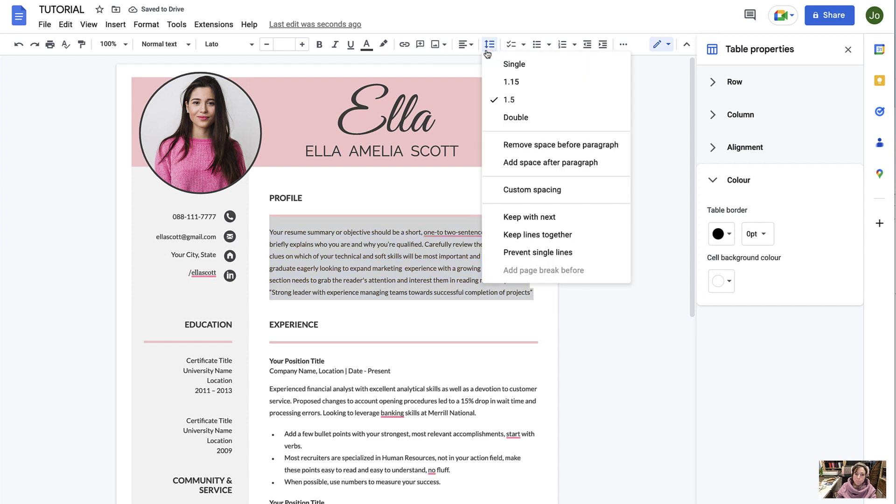
click(530, 144)
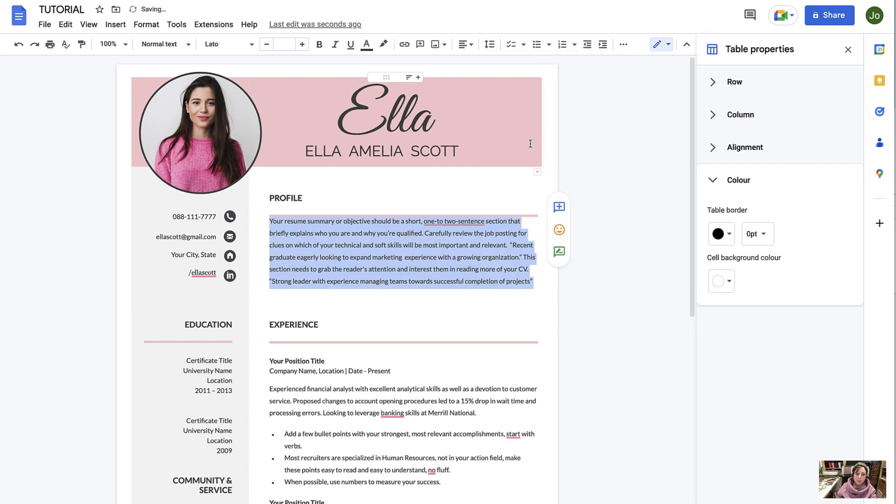
key(ctrl+z)
- Try a custom paragraph spacing of 30 pt after the PROFILE summary, and undo it
click(489, 44)
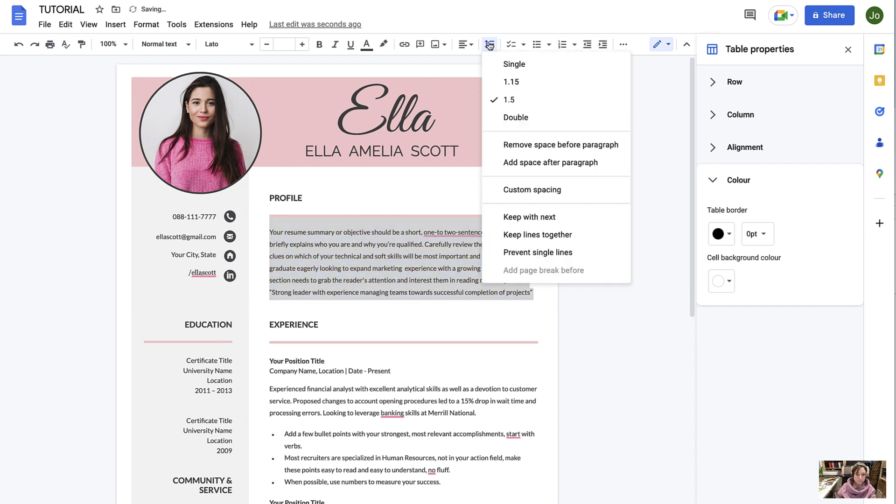
click(560, 189)
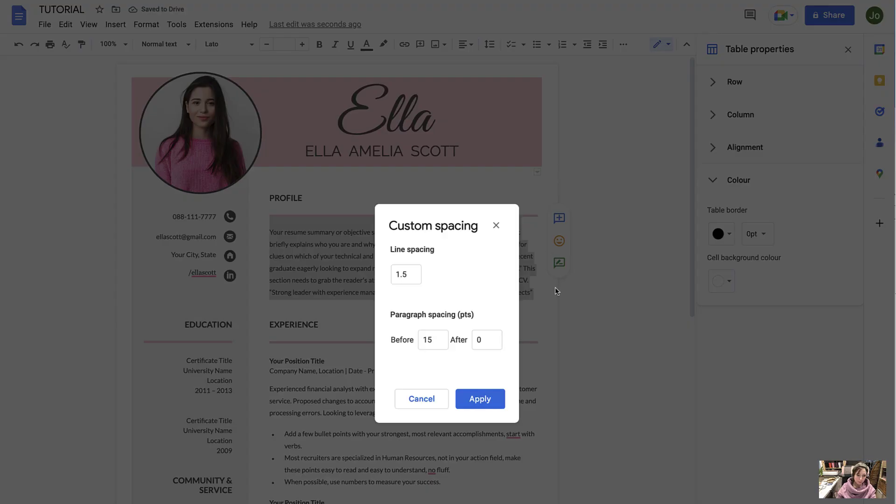
click(474, 341)
double_click(477, 342)
text(30)
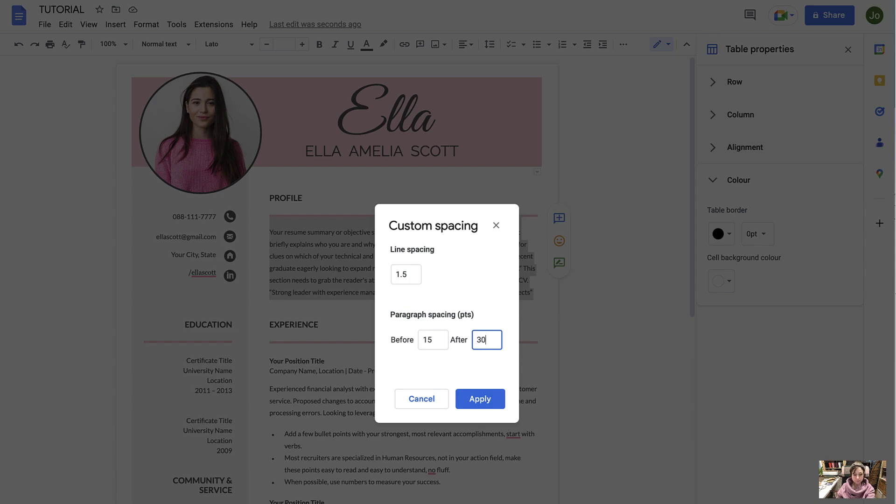
click(481, 400)
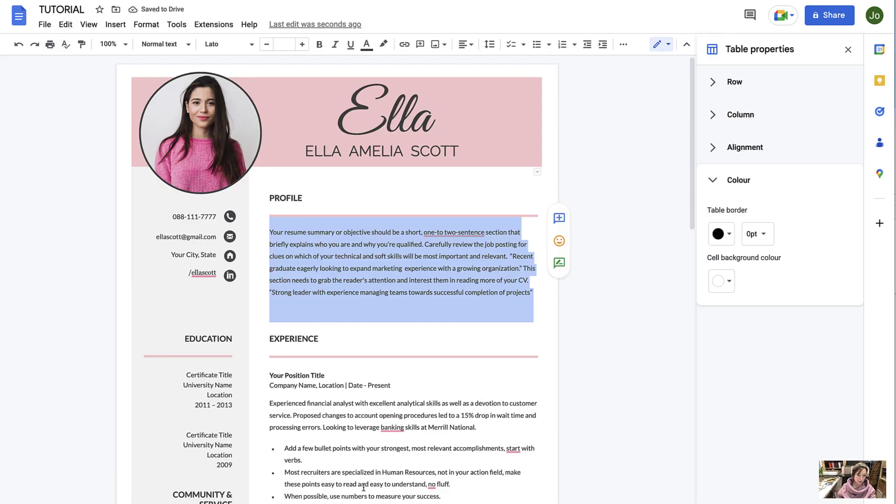
scroll(368, 484, down, 8)
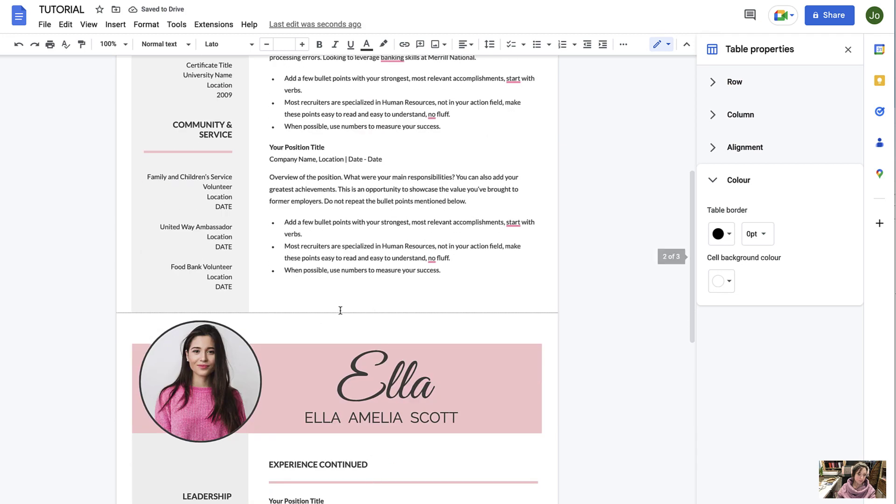
scroll(353, 391, up, 8)
scroll(353, 390, up, 1)
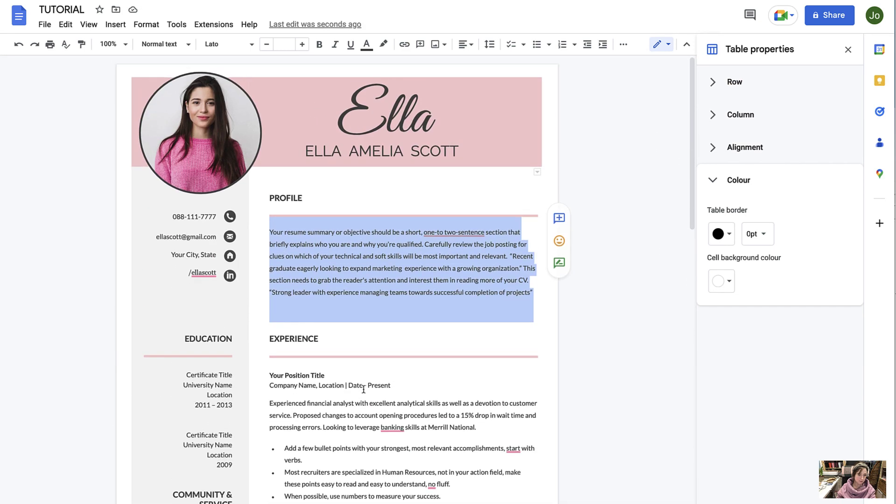
key(ctrl+z)
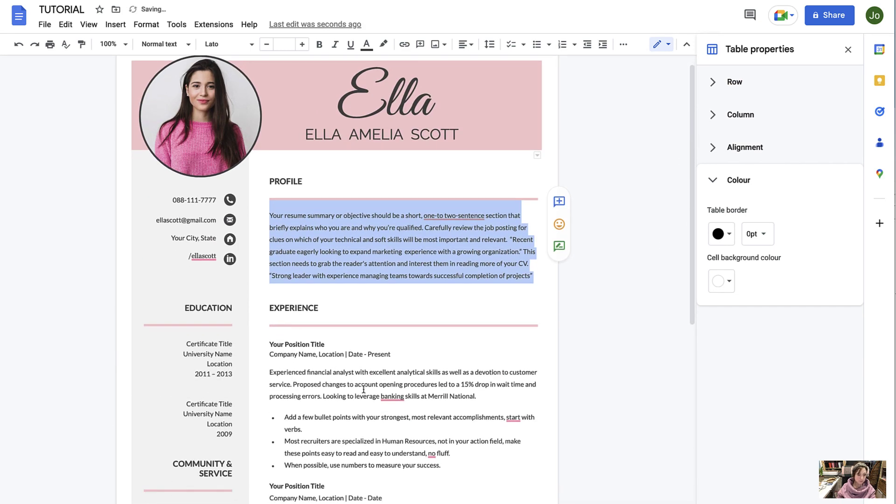
- Enlarge only the bullet markers of the first EXPERIENCE list to font size 14
click(336, 295)
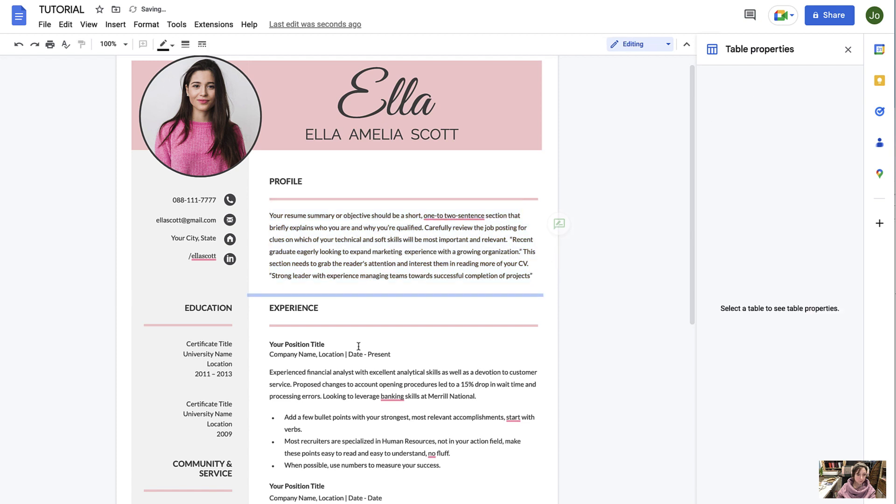
click(274, 418)
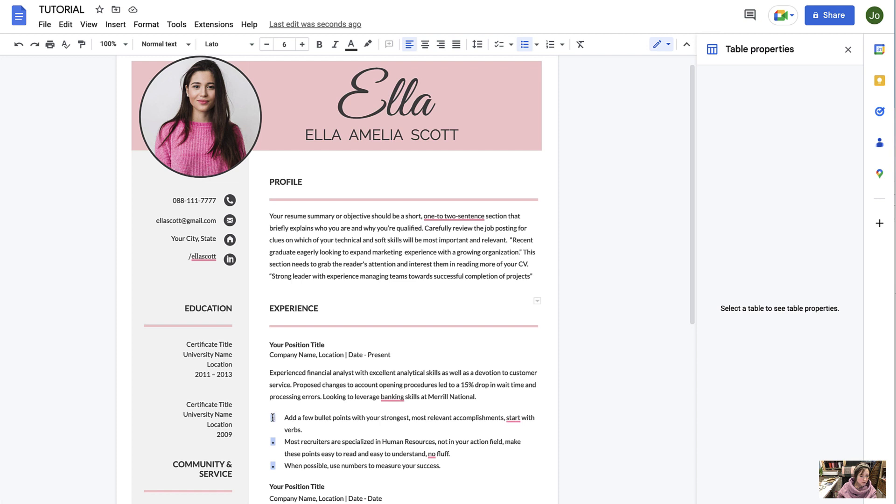
scroll(273, 417, down, 1)
click(303, 45)
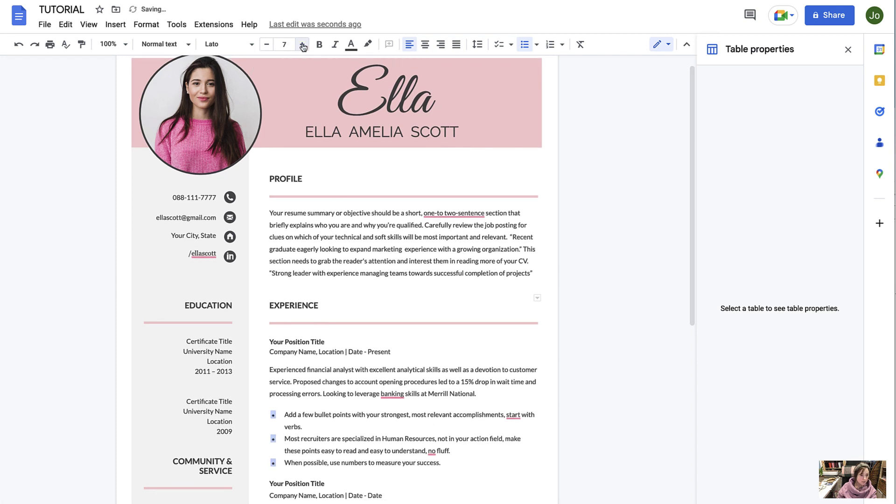
click(303, 45)
click(303, 44)
click(302, 45)
click(303, 45)
click(302, 45)
click(303, 45)
click(303, 45)
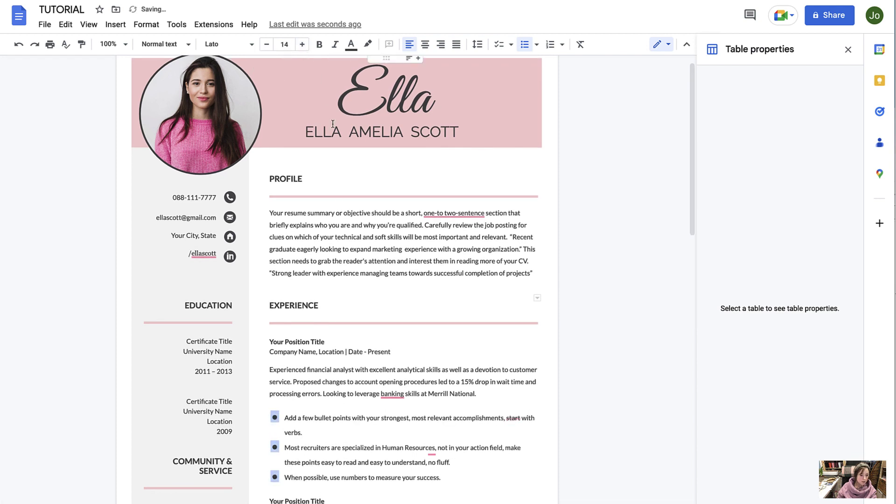
- Reduce the selected bullet markers of the first EXPERIENCE list to font size 6
key(ctrl+shift+comma)
key(ctrl+shift+comma)
key(ctrl+shift+comma)
key(ctrl+shift+comma)
key(ctrl+shift+comma)
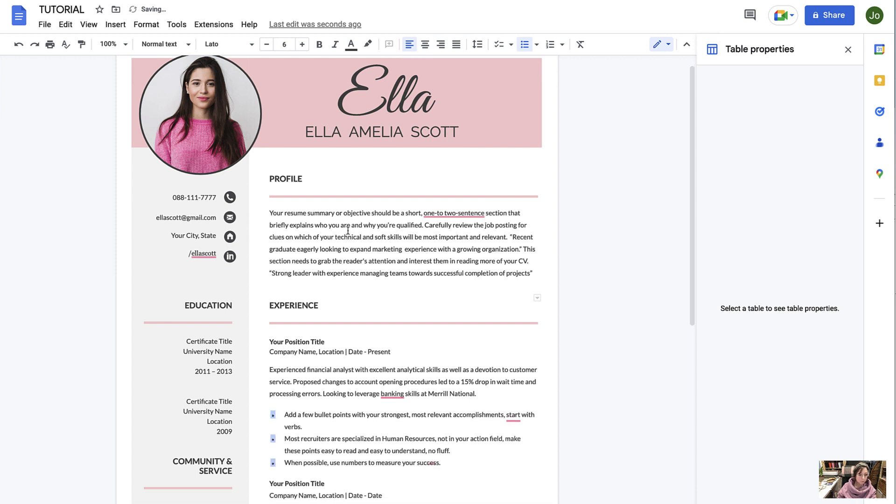
- Insert seven blank lines after the last sentence of the PROFILE summary
click(533, 274)
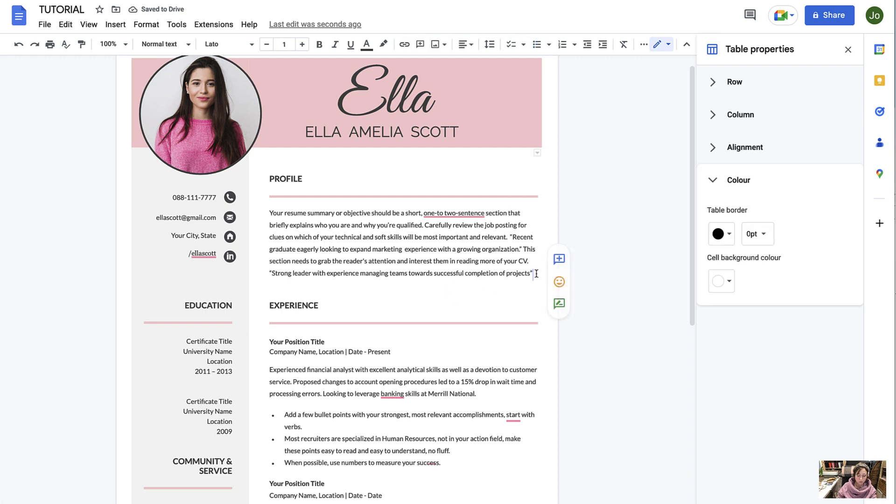
key(Return)
key(Return)
key(Return)
key(Return)
key(Return)
key(Return)
key(Return)
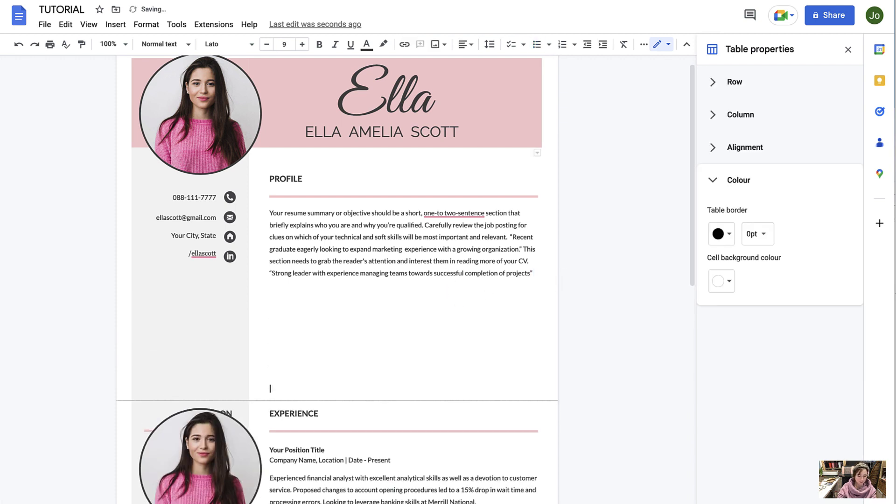
- Remove the seven blank lines below the PROFILE summary
key(BackSpace)
key(BackSpace)
key(BackSpace)
key(BackSpace)
key(BackSpace)
key(BackSpace)
key(BackSpace)
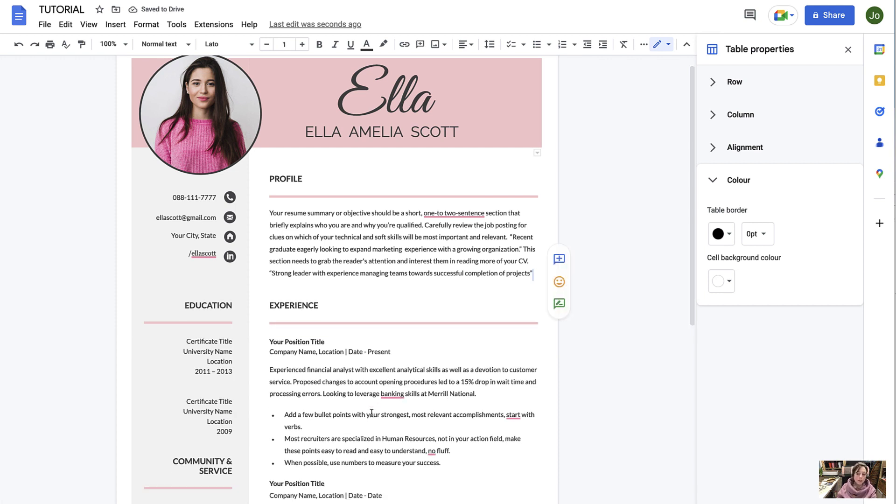
- Delete the photo on the second page and all of that page's remaining content
scroll(368, 413, down, 10)
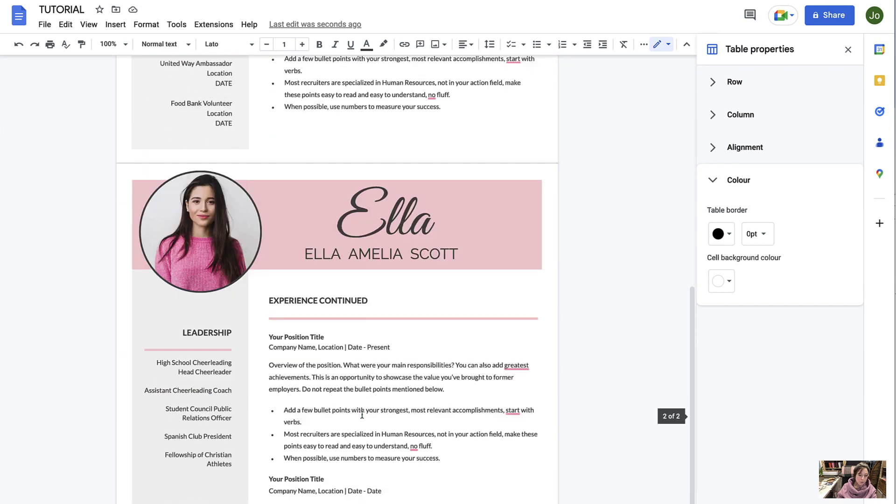
scroll(327, 308, up, 1)
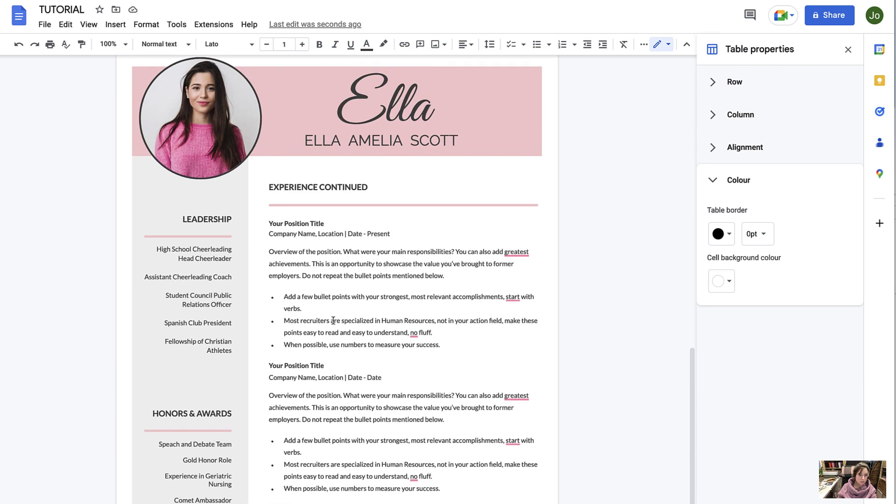
click(185, 106)
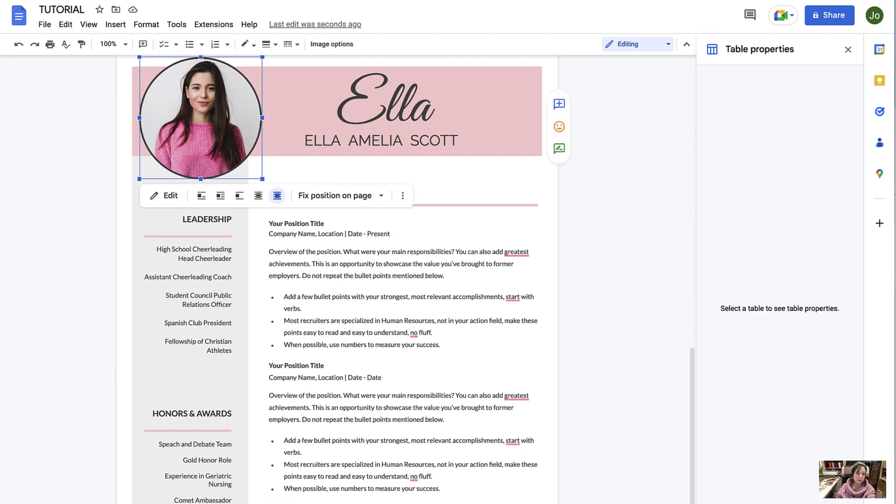
key(Delete)
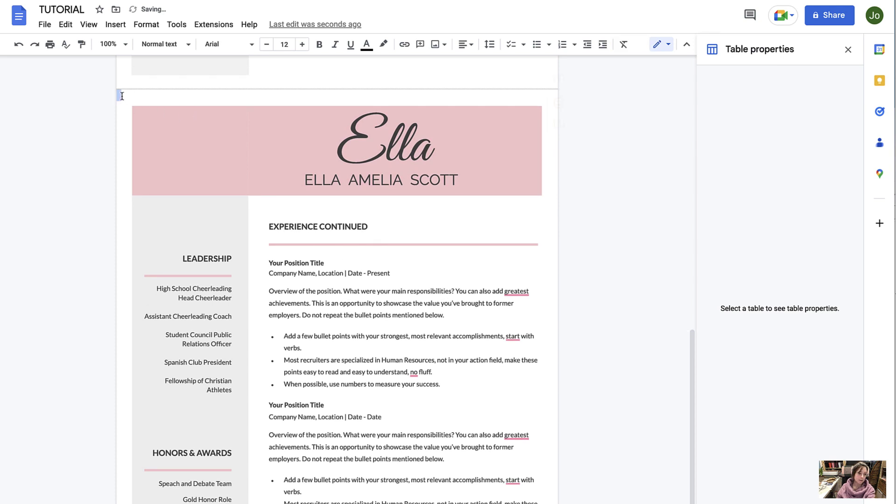
drag(126, 100, 383, 414)
key(Delete)
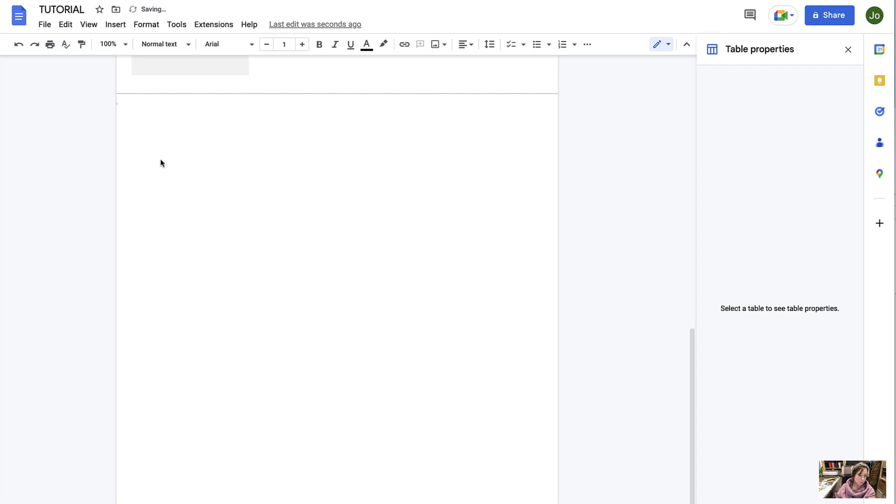
key(ctrl+z)
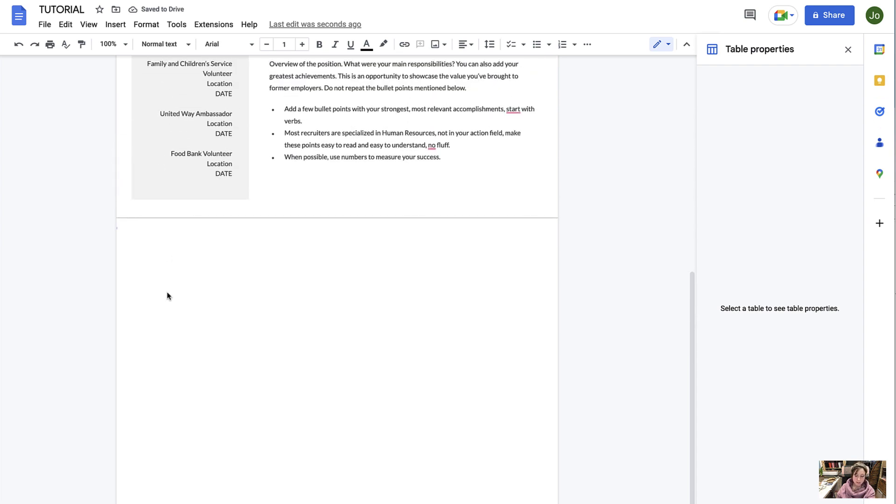
click(126, 224)
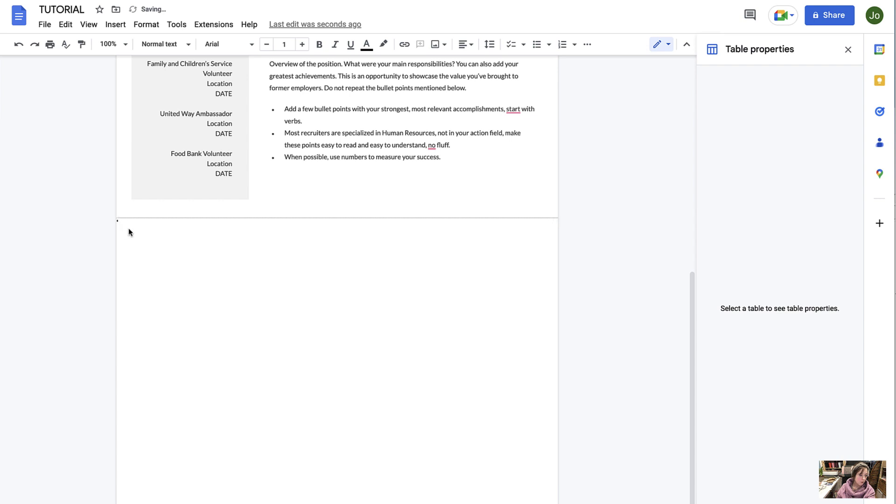
- Show the size and rotation options of the LinkedIn icon in the first page's contact details
scroll(128, 229, up, 7)
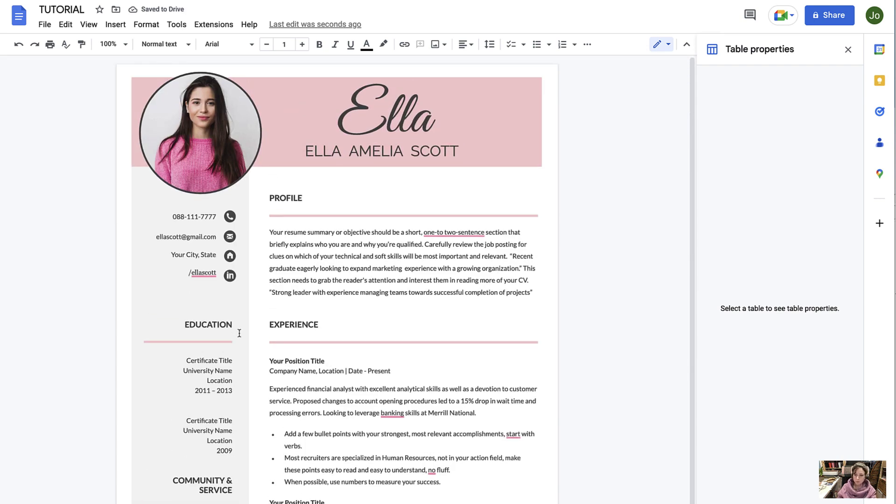
scroll(239, 332, down, 2)
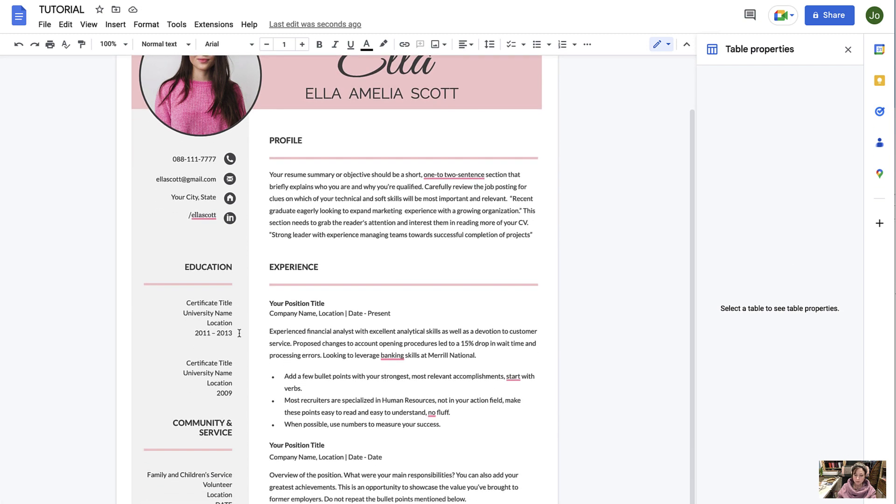
scroll(239, 332, up, 1)
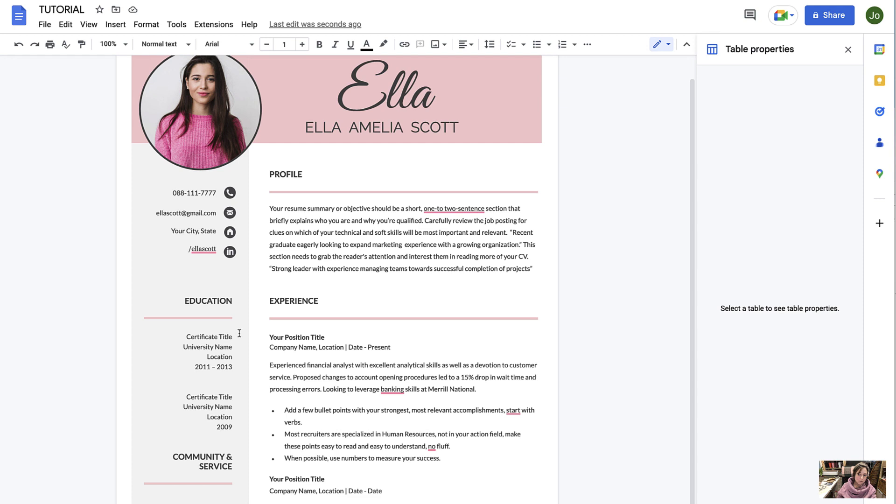
scroll(239, 333, up, 1)
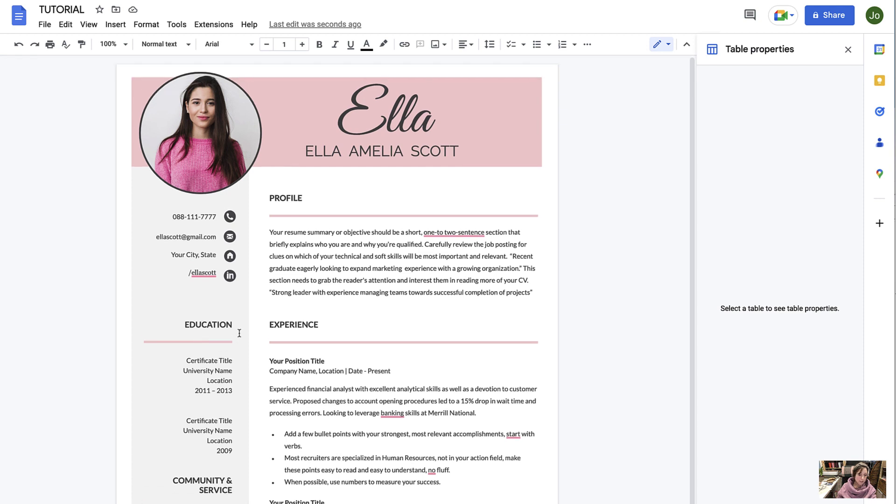
scroll(239, 333, down, 1)
scroll(247, 327, up, 1)
click(229, 276)
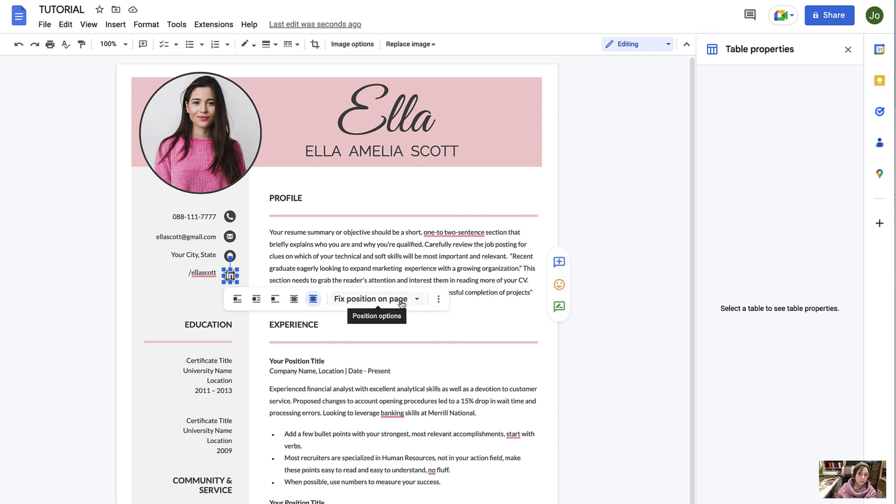
click(354, 45)
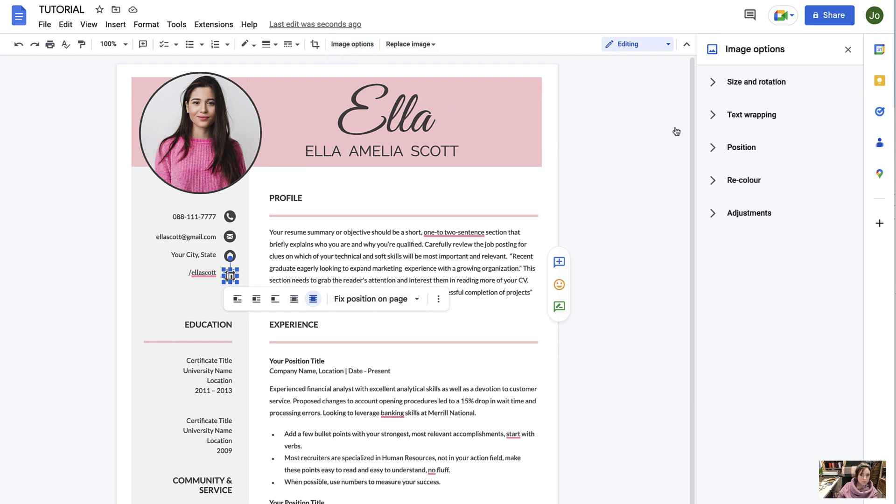
click(751, 91)
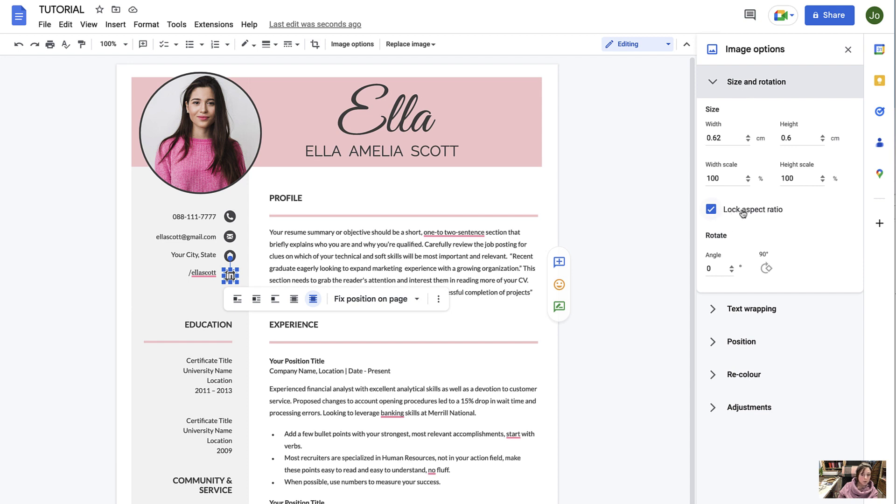
- Enlarge the LinkedIn icon to a width scale of 133% with its aspect ratio locked
click(748, 177)
click(749, 177)
click(748, 177)
click(749, 177)
click(748, 177)
click(749, 177)
click(748, 177)
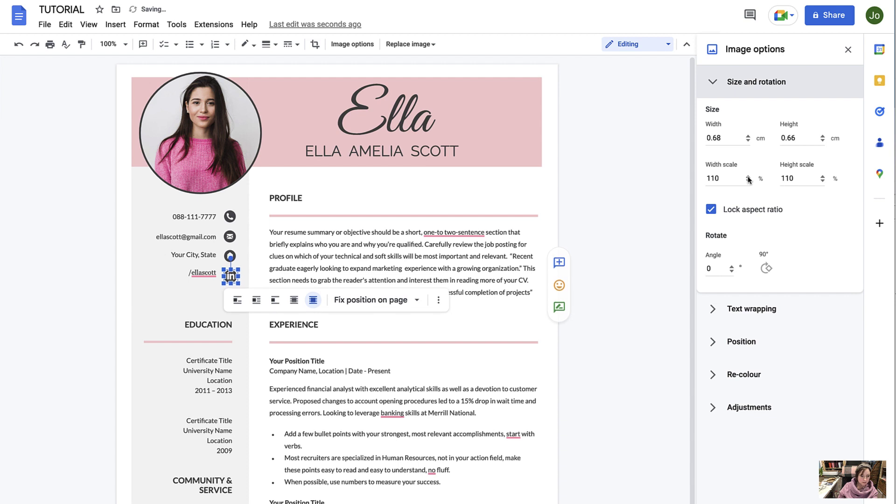
click(749, 177)
click(748, 177)
click(749, 177)
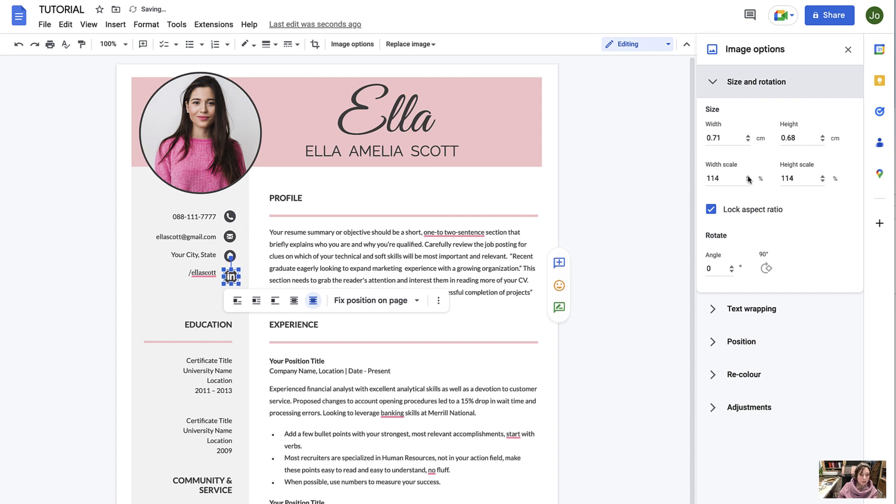
click(749, 177)
click(748, 177)
click(748, 177)
click(748, 177)
click(748, 177)
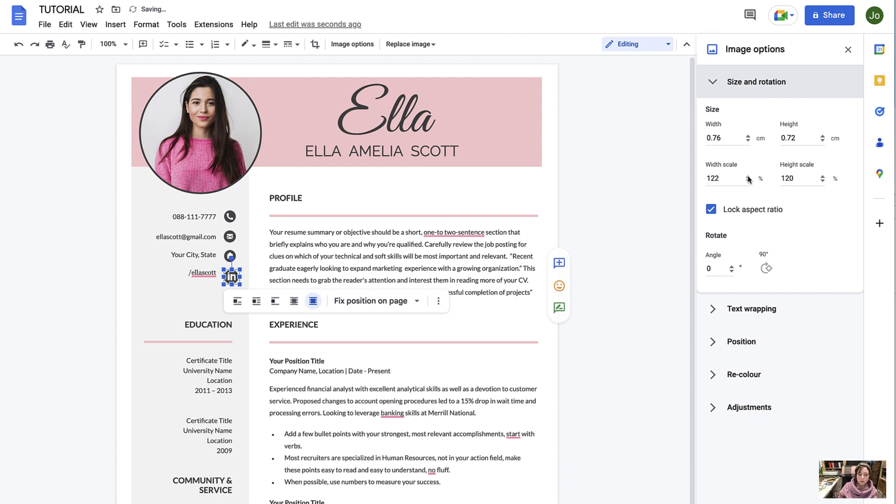
click(748, 177)
click(748, 177)
click(748, 177)
click(749, 177)
click(748, 177)
click(748, 177)
click(748, 177)
click(748, 177)
click(748, 177)
click(748, 177)
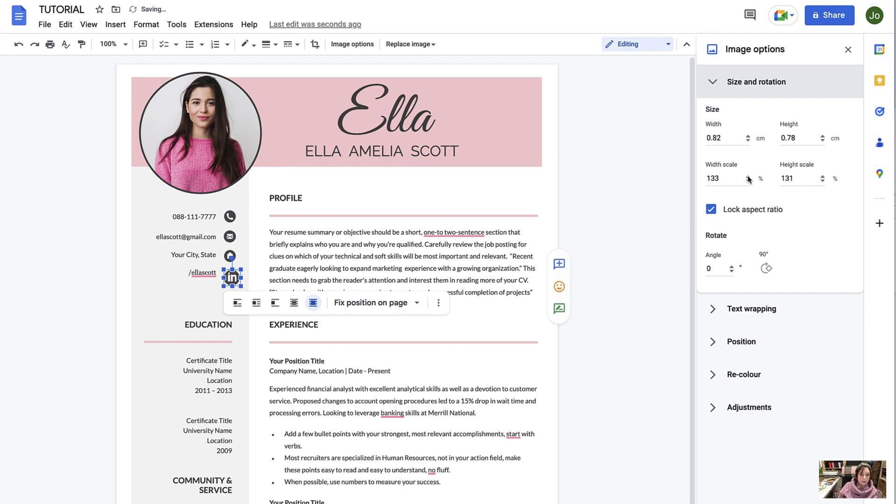
- Set the LinkedIn icon's width to 0.7 cm
click(725, 137)
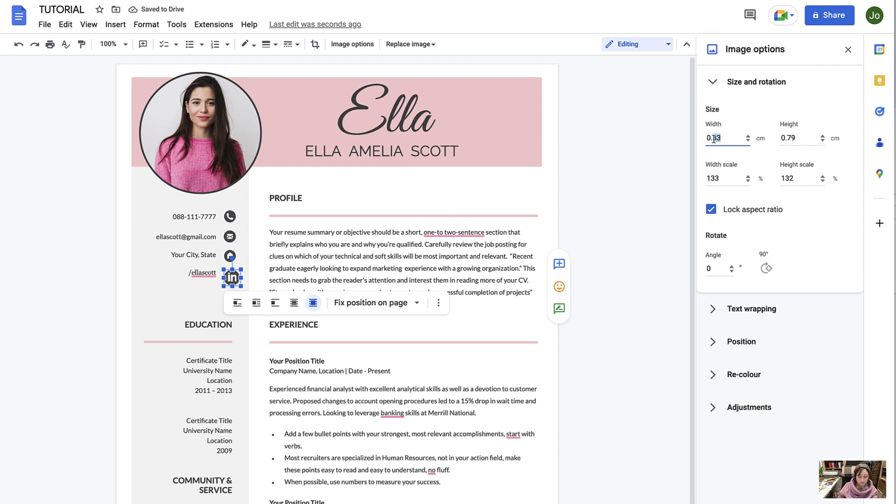
text(7)
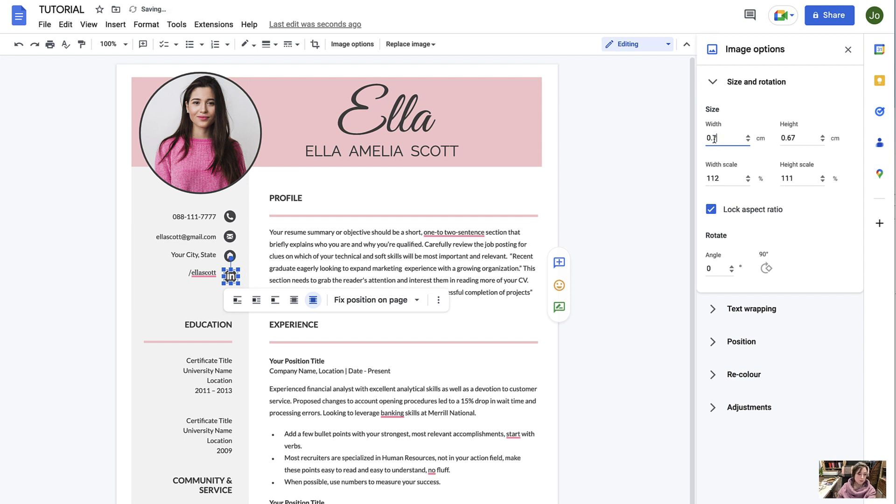
- Try the blue Light 8 recolour on the LinkedIn icon and return it to No recolour
click(805, 145)
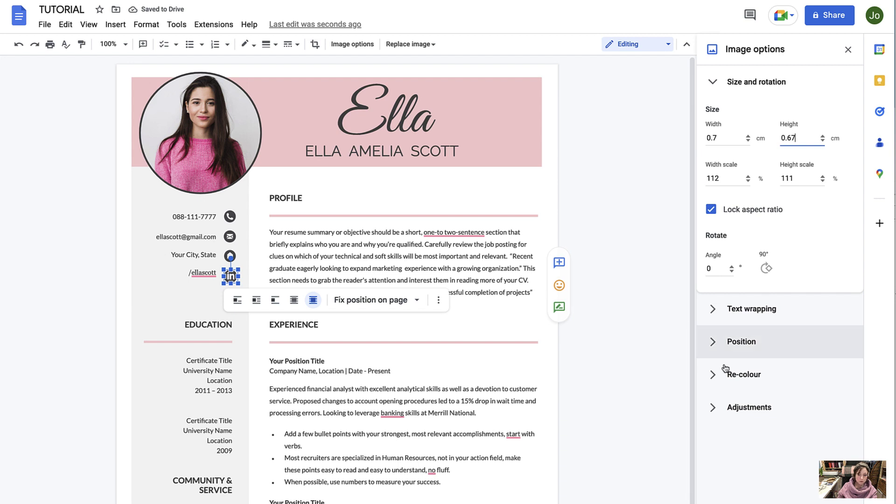
click(755, 379)
click(838, 404)
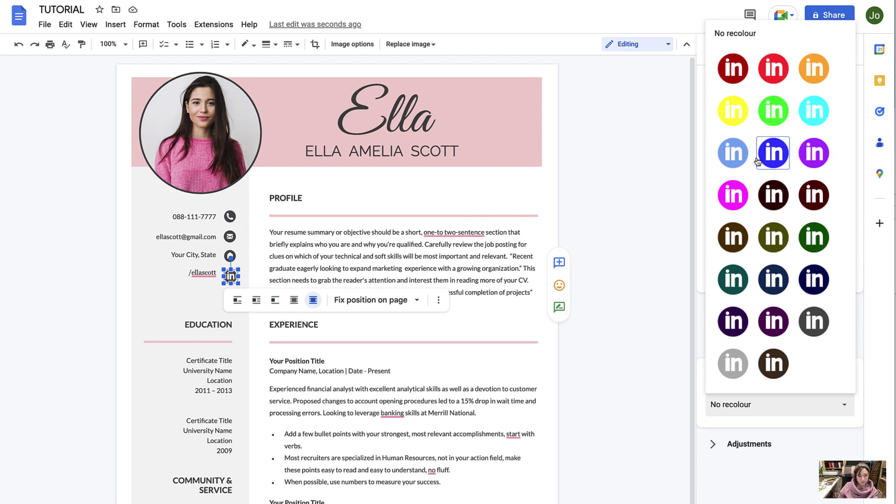
click(774, 155)
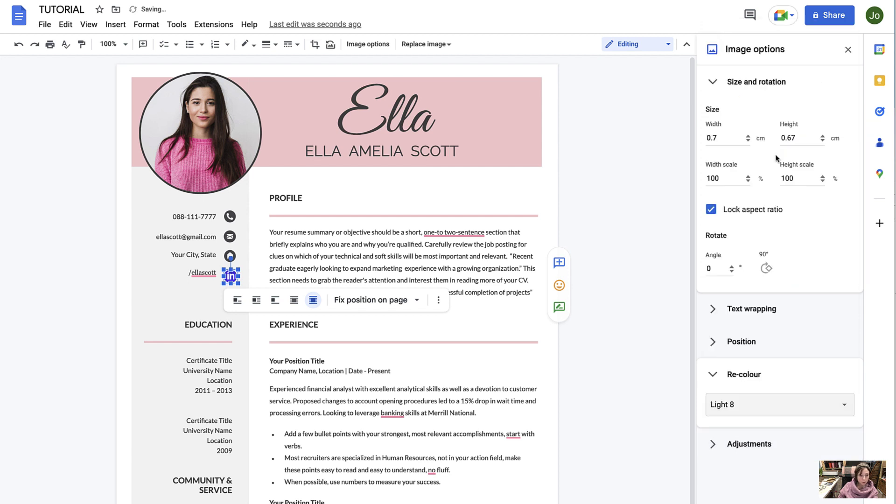
click(818, 409)
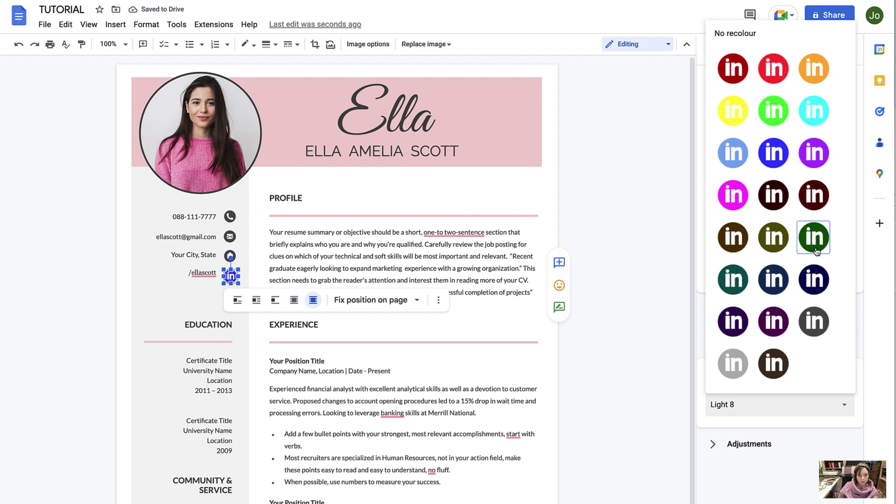
click(814, 321)
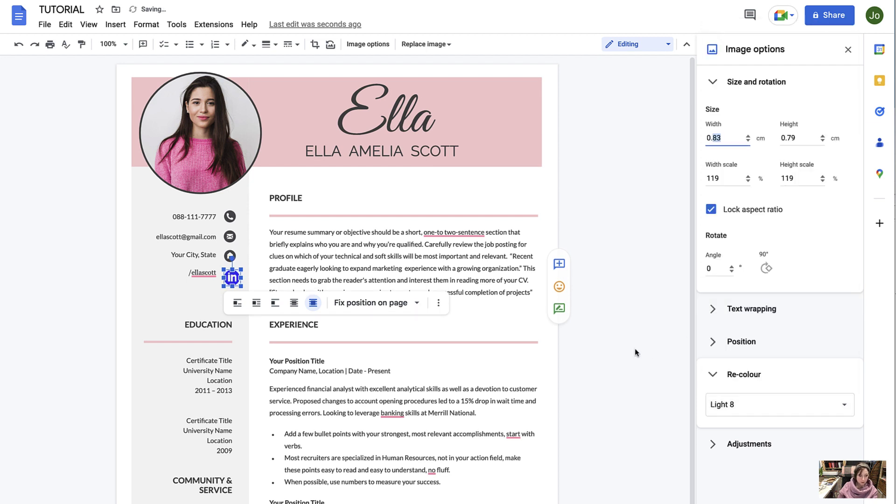
text(7)
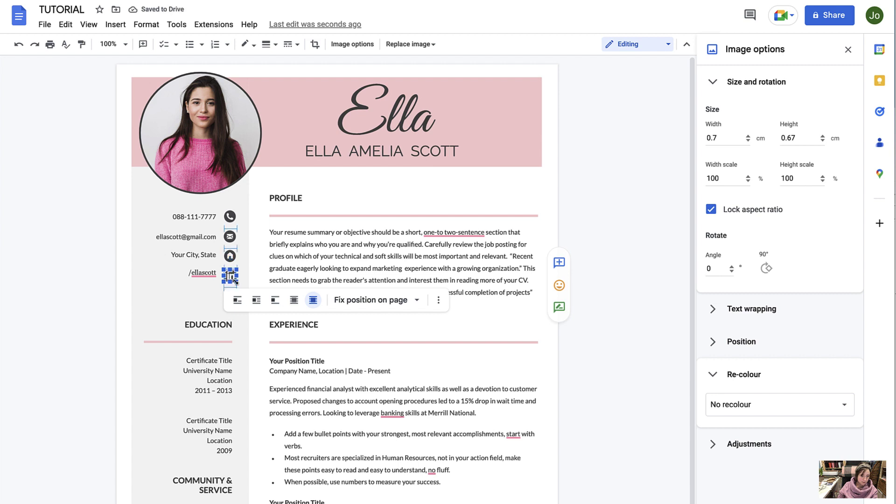
- Shrink the LinkedIn icon to about 0.61 cm wide and align it beneath the home icon
click(247, 268)
click(230, 275)
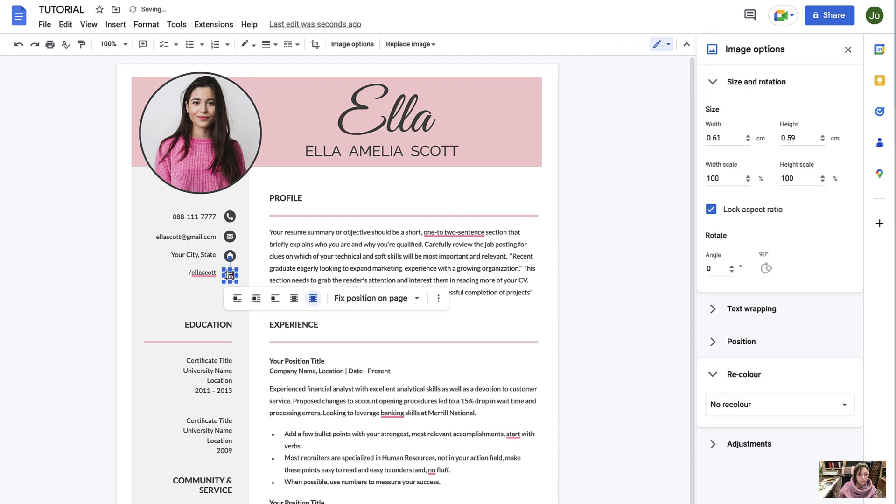
mouse_move(230, 276)
mouse_down()
mouse_move(194, 302)
mouse_move(172, 291)
mouse_move(230, 297)
mouse_move(231, 276)
mouse_up()
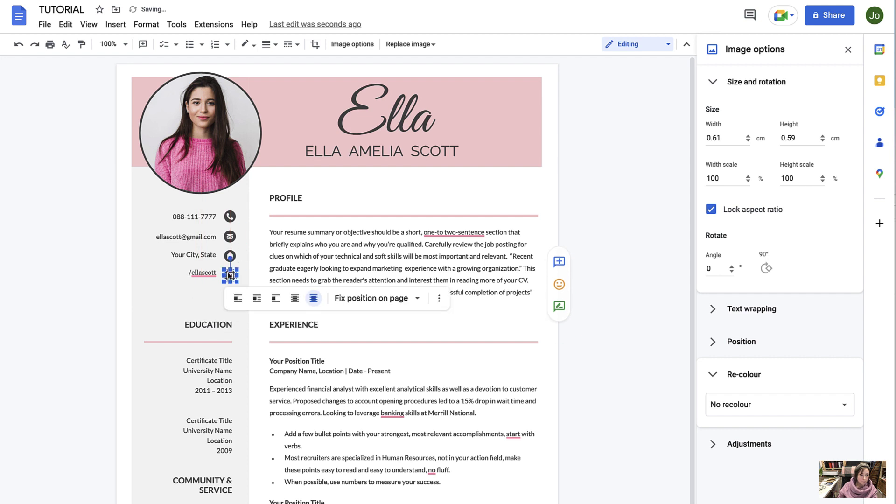
click(232, 282)
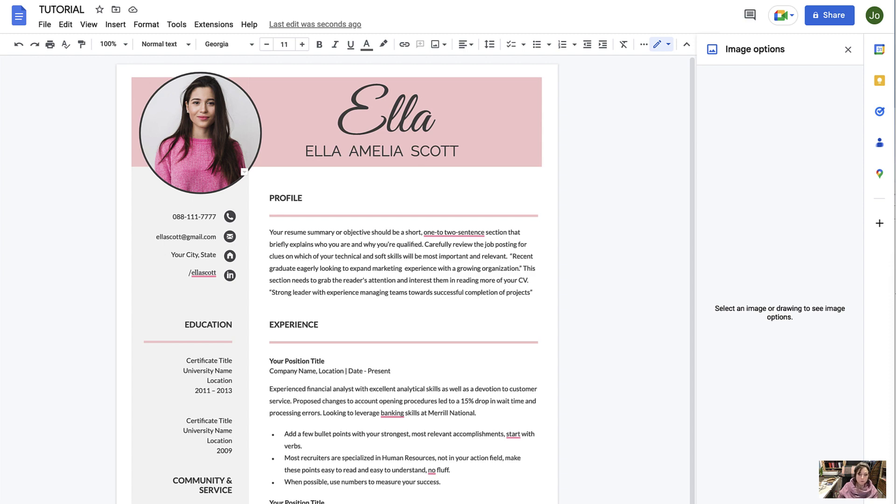
- Open the Icon sheet pages document from the Icon Pack in the template's BONUSES folder and go to its icons
drag(895, 262, 540, 136)
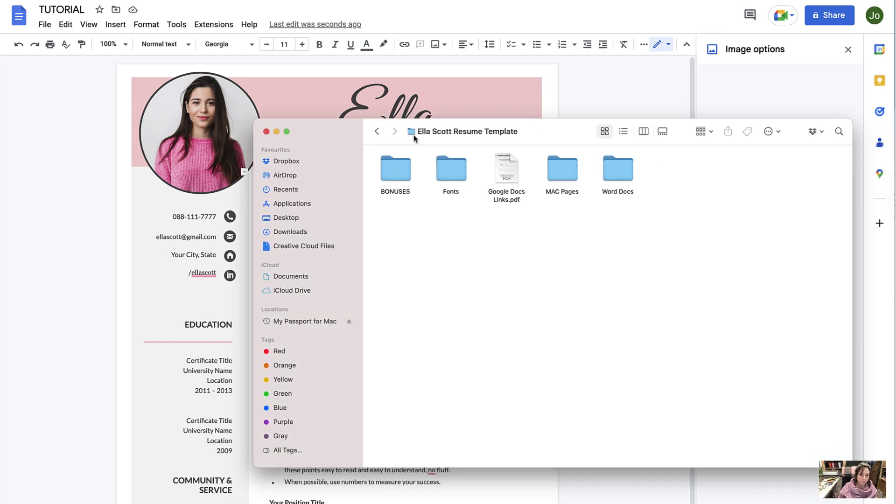
double_click(393, 175)
double_click(398, 177)
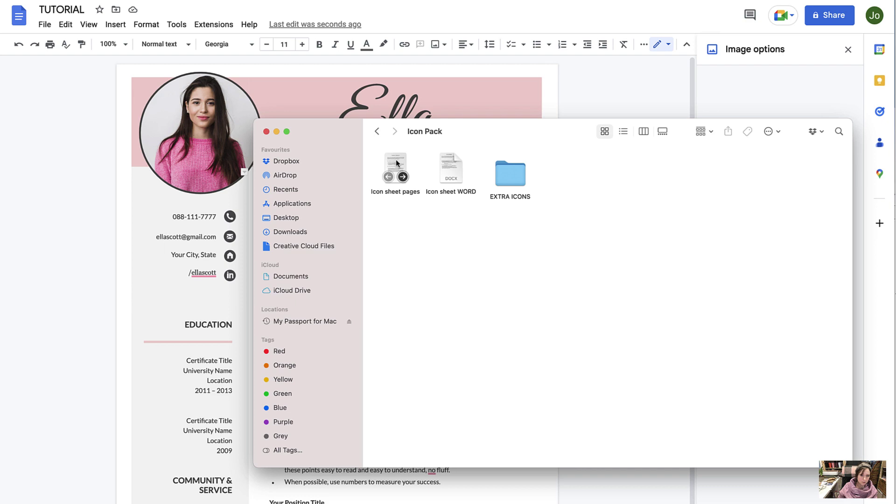
click(396, 162)
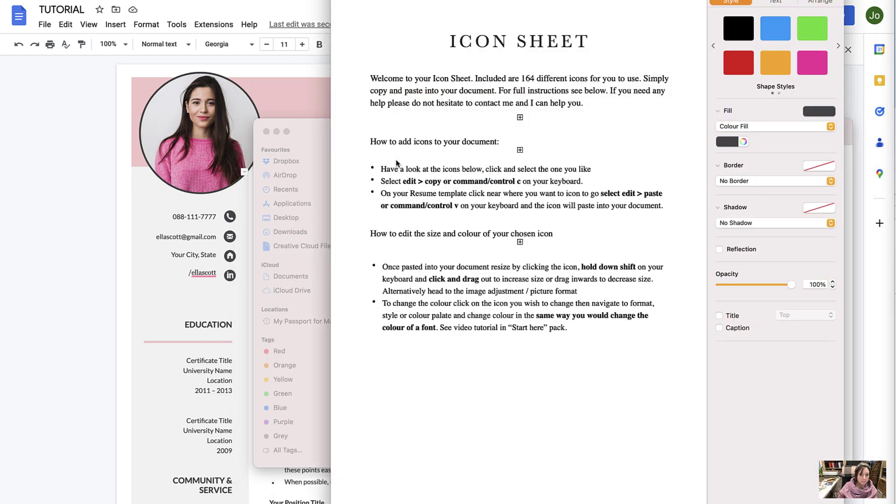
scroll(527, 276, down, 10)
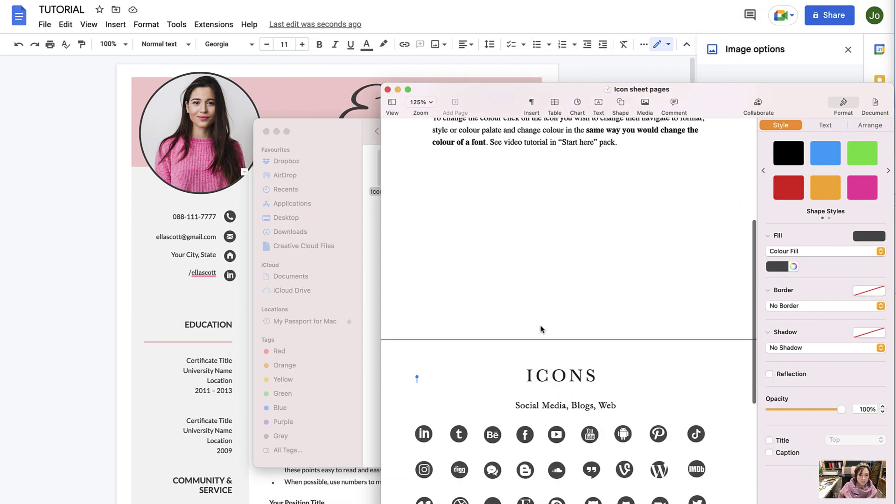
- Show the PNG files in the Icon Pack's EXTRA ICONS folder and move the folder window aside
key(super+Tab)
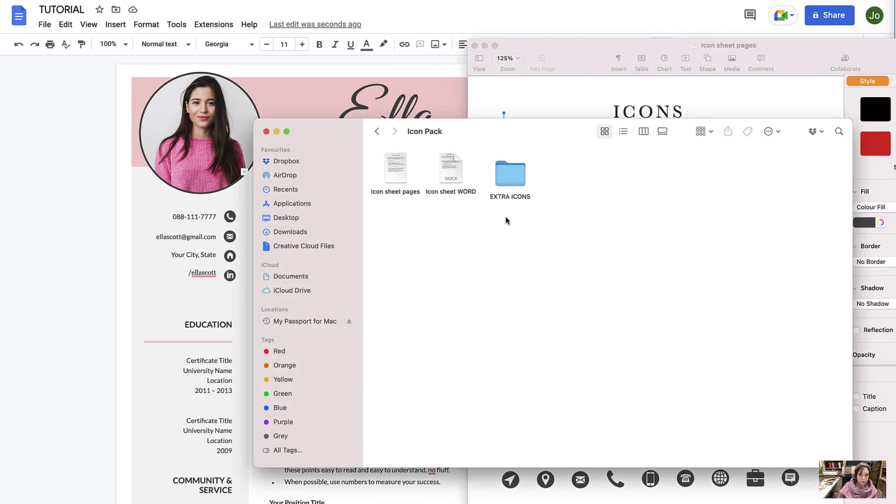
double_click(510, 174)
scroll(524, 243, down, 1)
scroll(523, 243, up, 2)
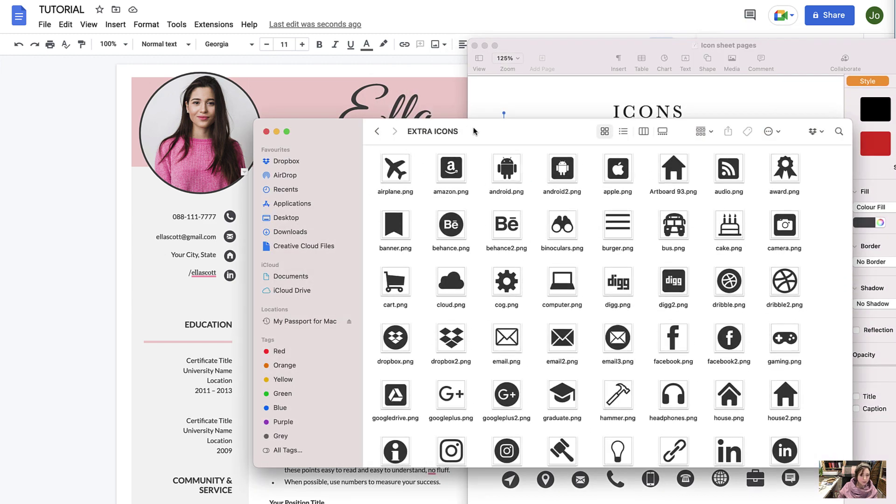
drag(479, 132, 895, 102)
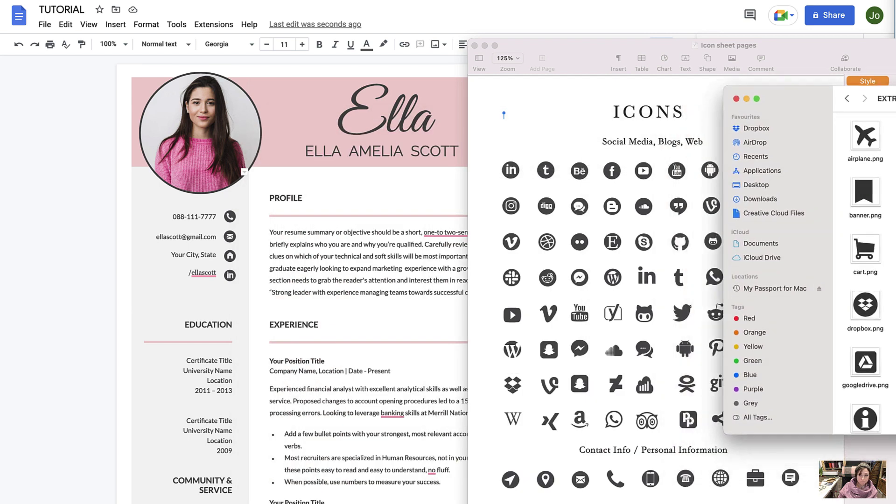
- Copy the round Instagram icon from the icon sheet and paste it into the resume below the contact details
drag(561, 56, 409, 45)
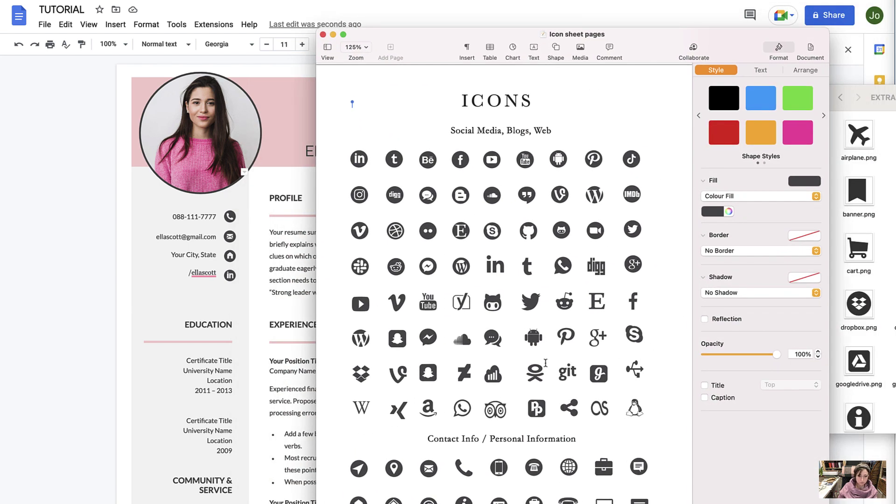
click(359, 196)
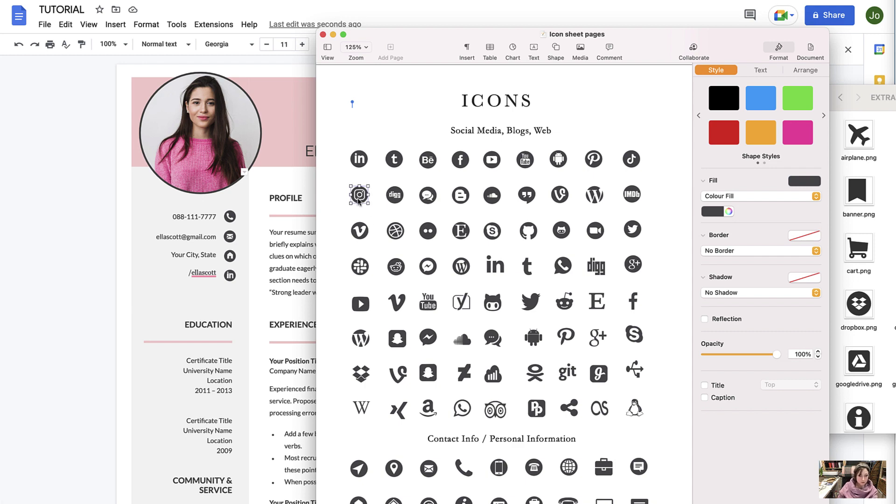
click(261, 355)
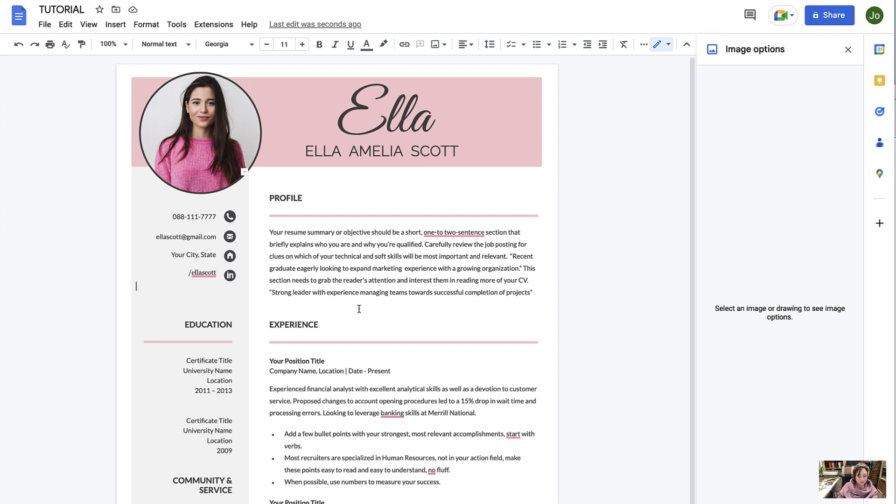
key(super+v)
click(150, 301)
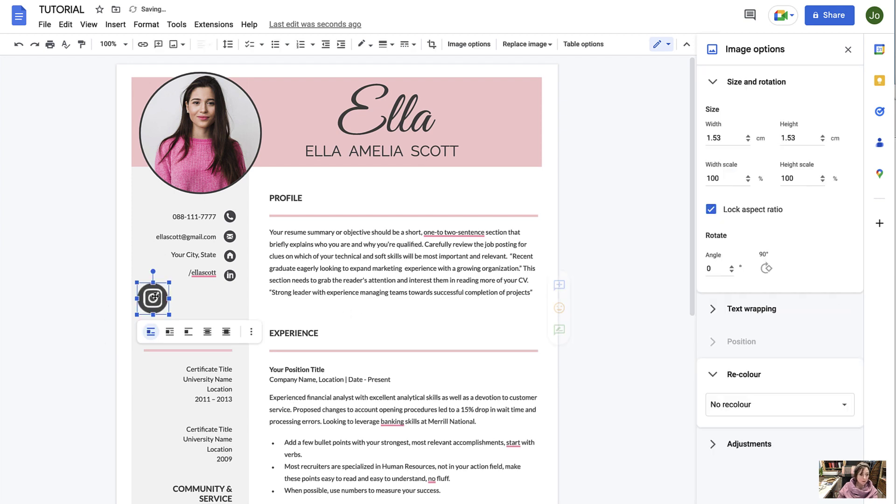
- Place the Instagram icon in front of text with a fixed position on the page and move it under the contact details
click(228, 335)
click(261, 331)
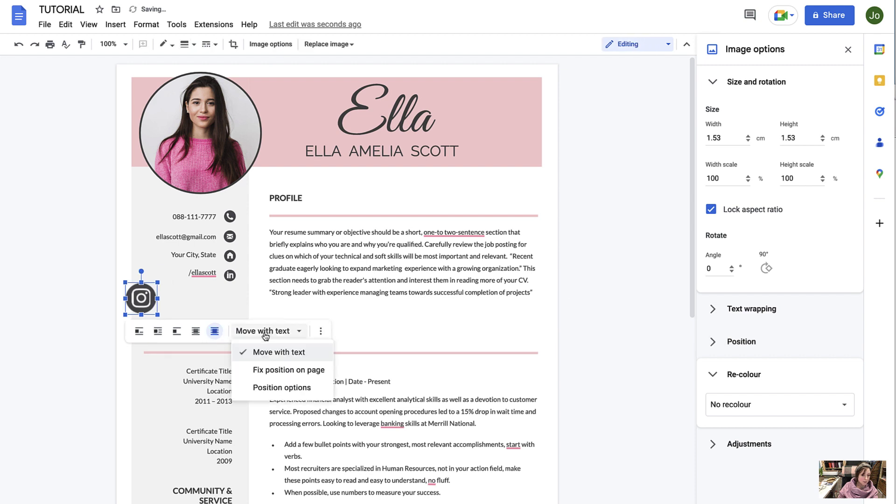
click(283, 374)
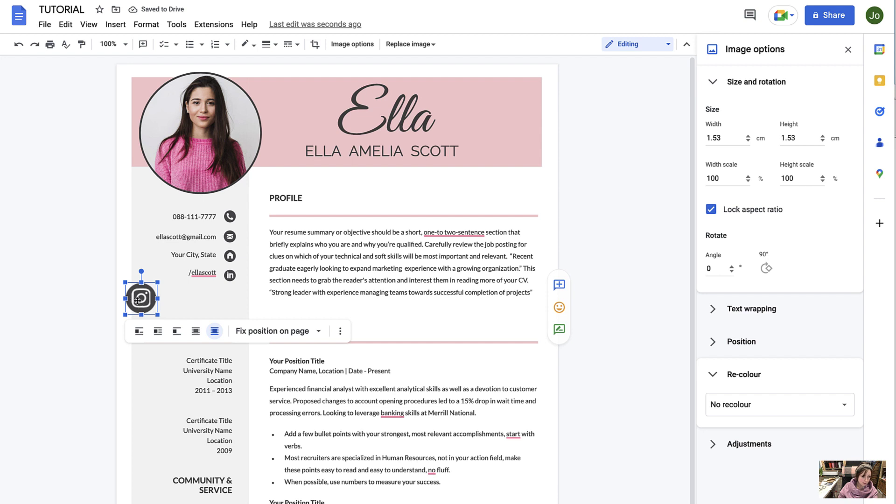
drag(138, 300, 183, 299)
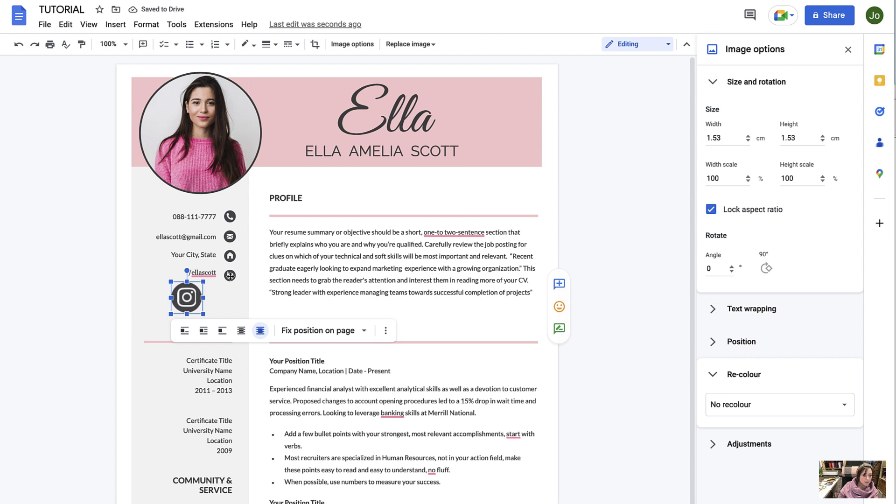
- Check the LinkedIn icon's width and set the Instagram icon's width to 0.61 cm to match
click(230, 276)
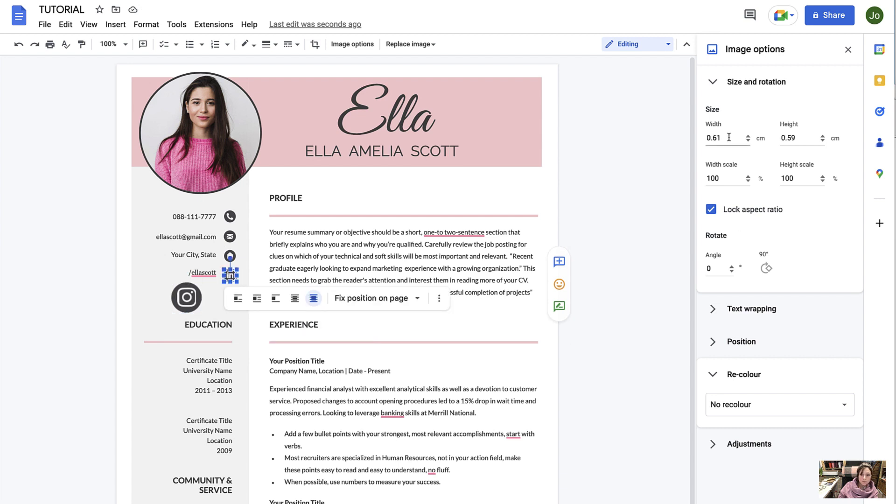
drag(723, 137, 706, 136)
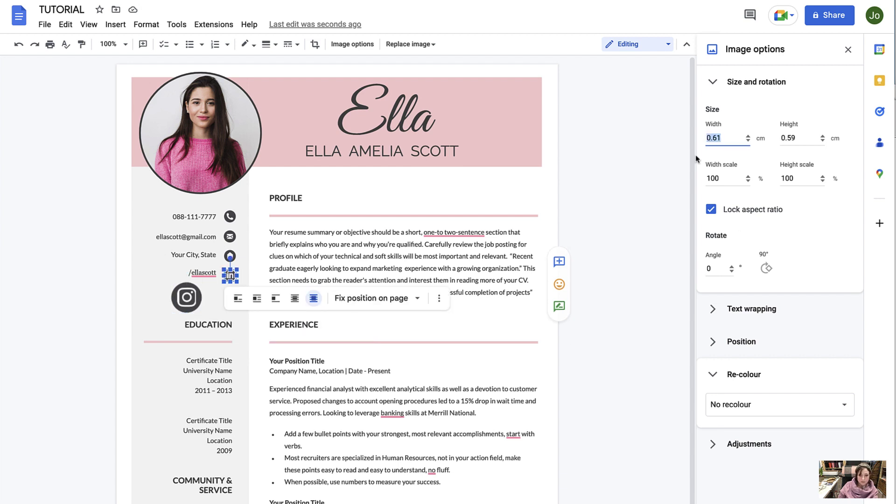
click(189, 298)
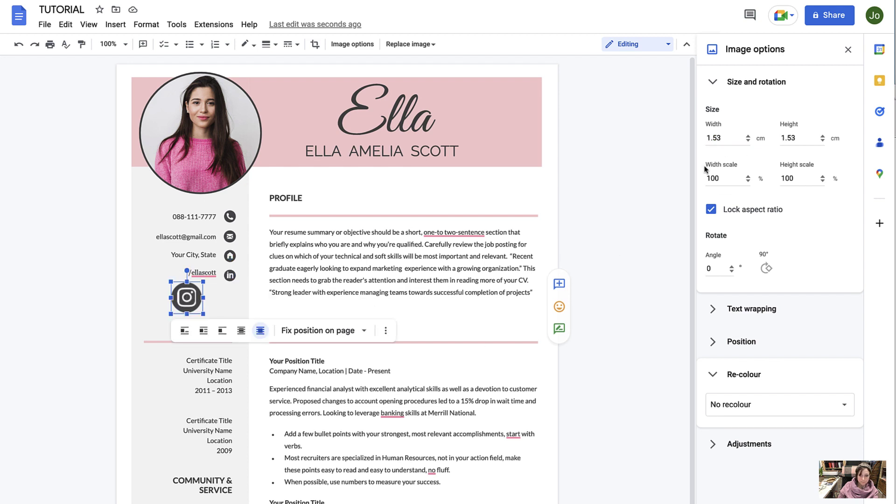
drag(723, 138, 703, 139)
text(0.61)
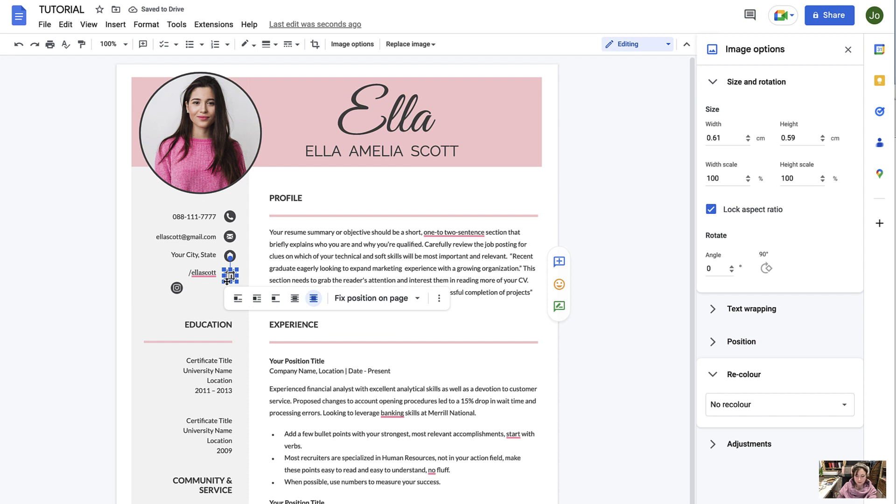
- Remove the LinkedIn icon and put the Instagram icon in its place beside the last contact line
click(178, 295)
click(177, 289)
drag(178, 289, 232, 274)
click(208, 307)
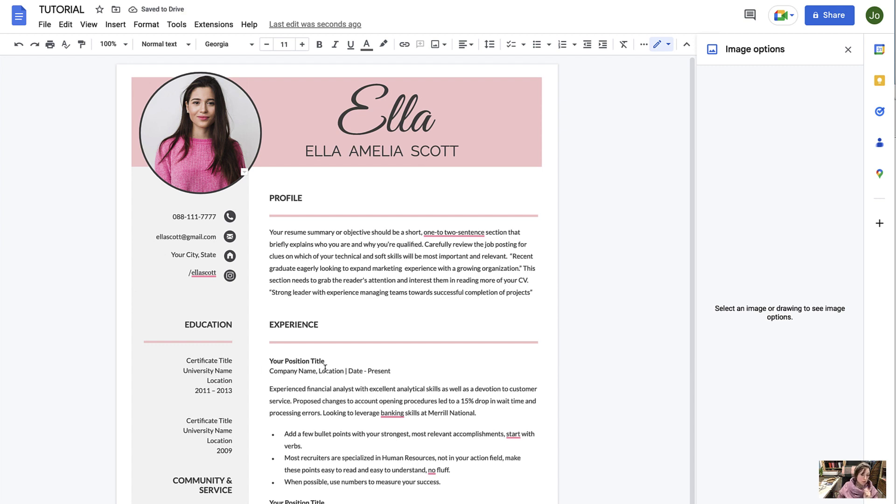
- Open the profile photo's drawing for editing and start replacing the portrait image
click(216, 138)
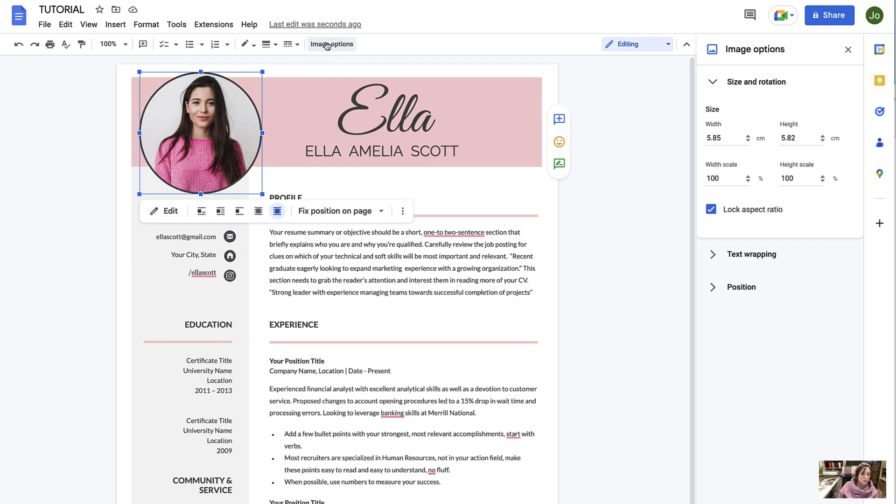
click(169, 211)
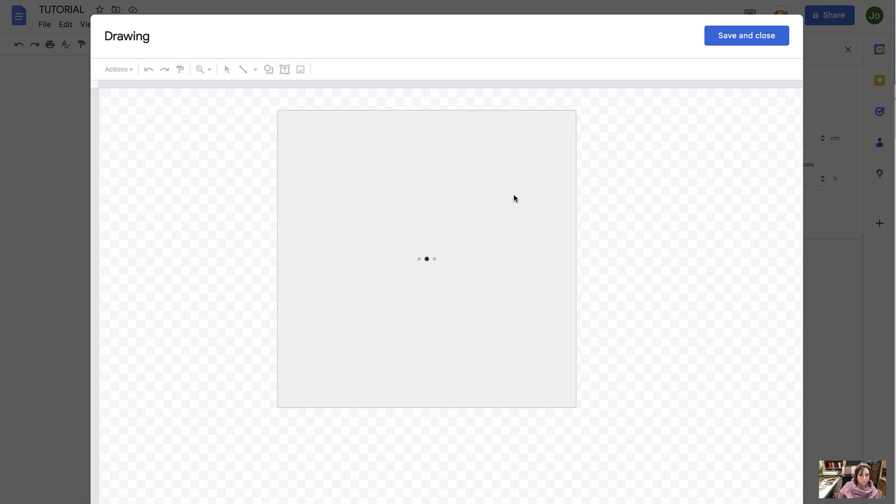
click(425, 206)
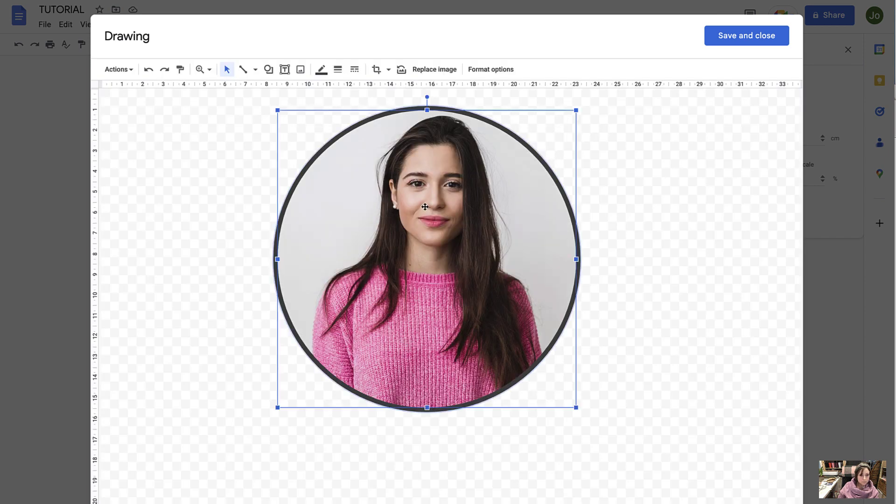
click(437, 69)
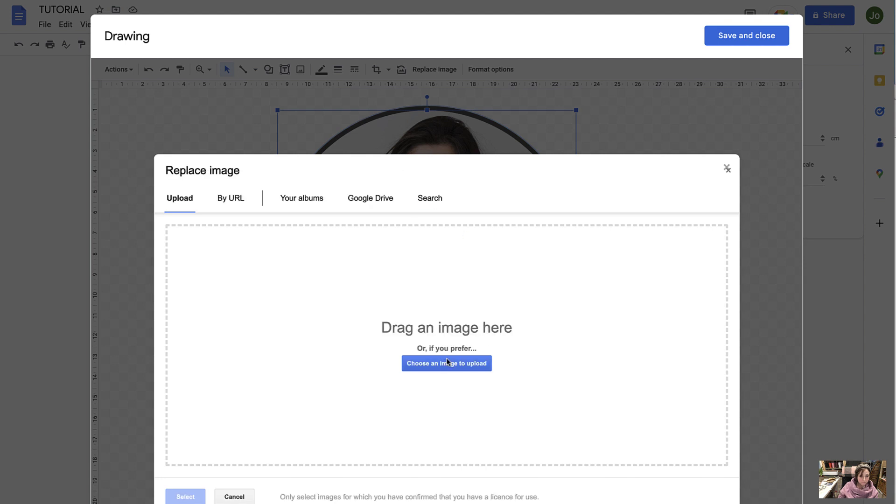
- Upload the smiling woman's portrait "cheerful-young-caucasi...-loud.jpg" from Downloads as the replacement for the circular profile image
click(442, 363)
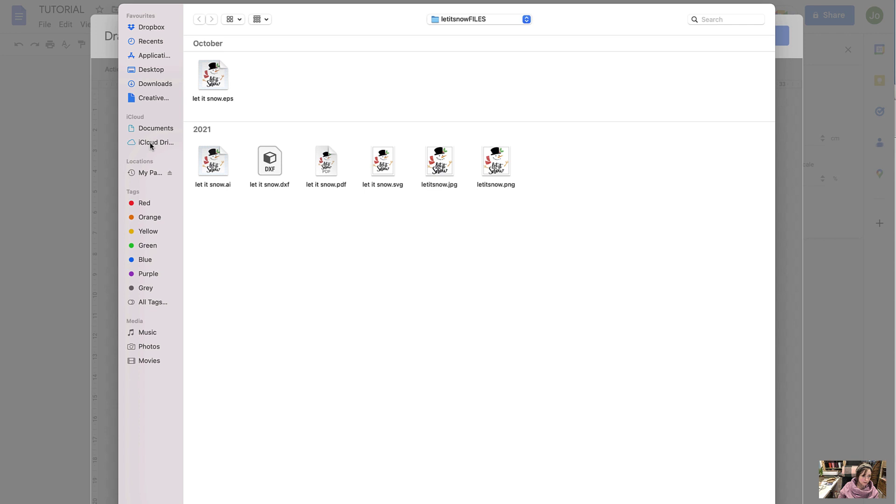
click(150, 86)
scroll(348, 231, down, 3)
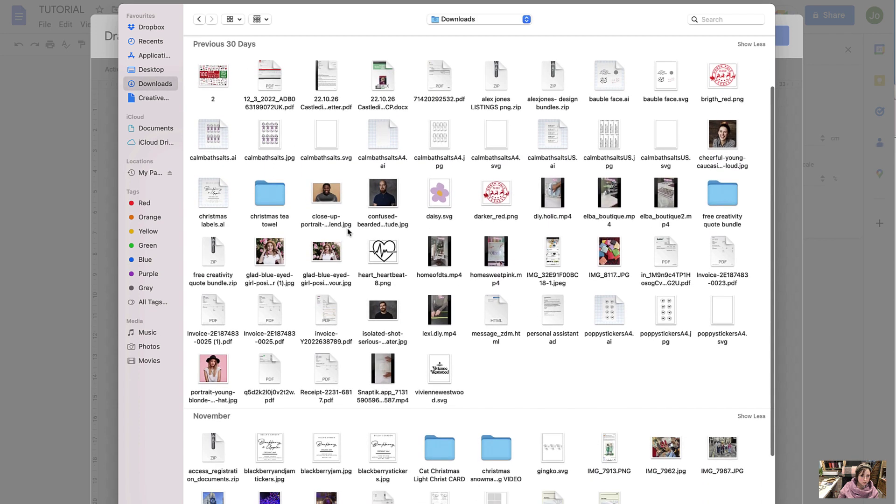
scroll(654, 196, up, 1)
click(725, 160)
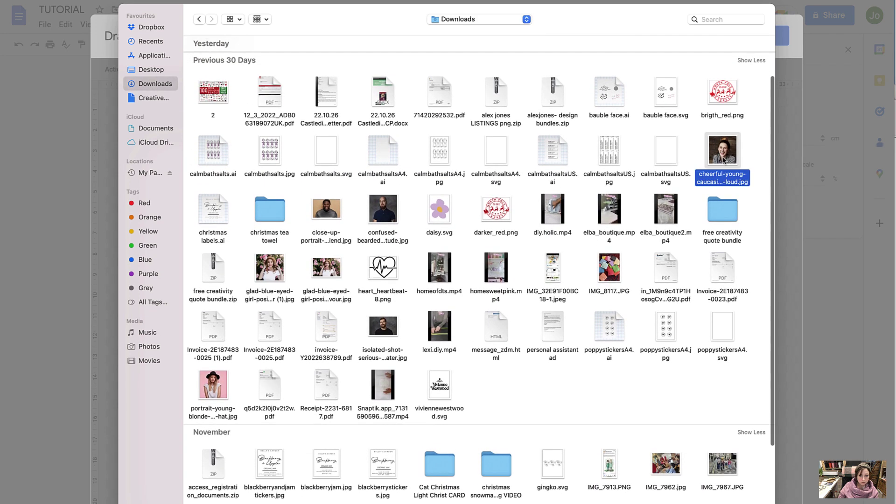
key(Return)
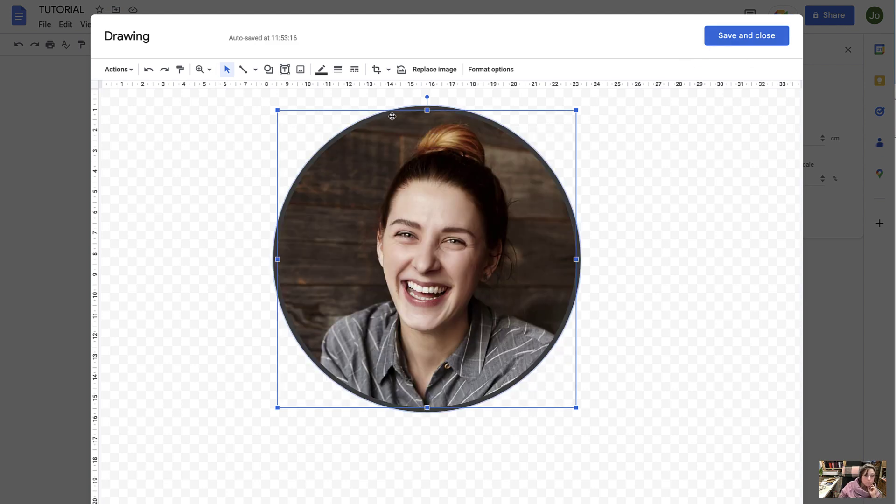
- Try a white outline on the circular photo, switch the outline to transparent, and save the drawing
click(320, 70)
click(437, 124)
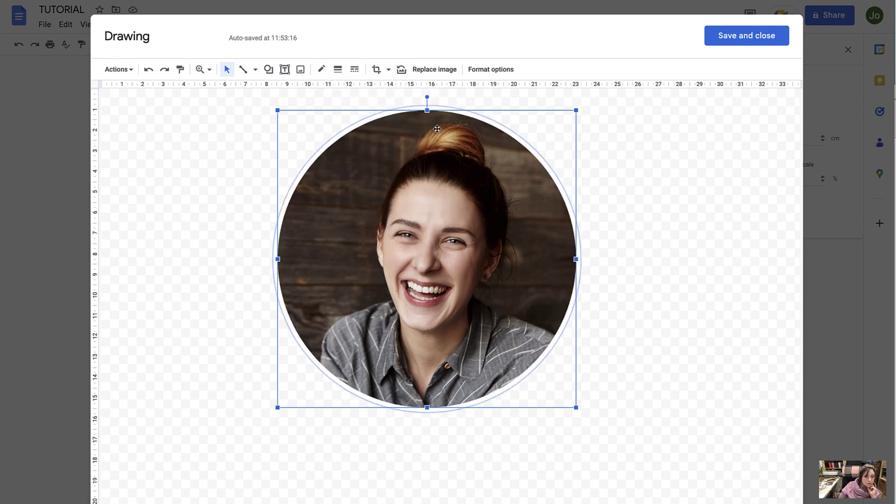
click(321, 69)
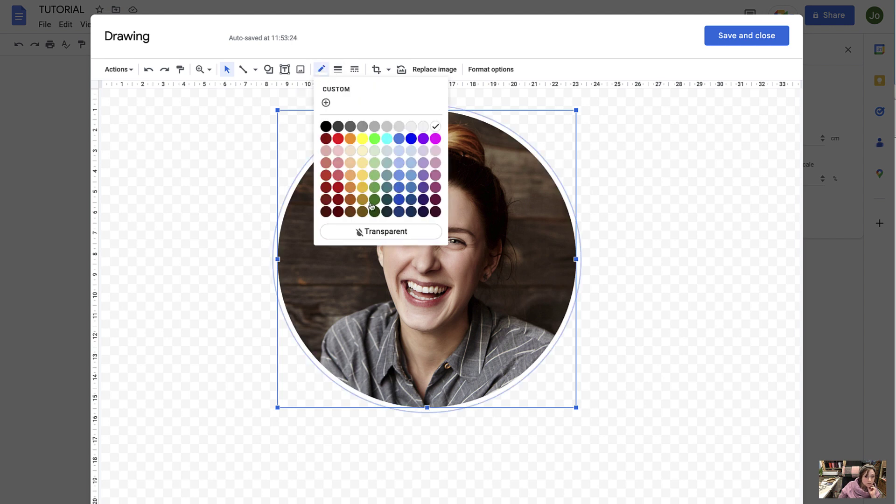
click(381, 234)
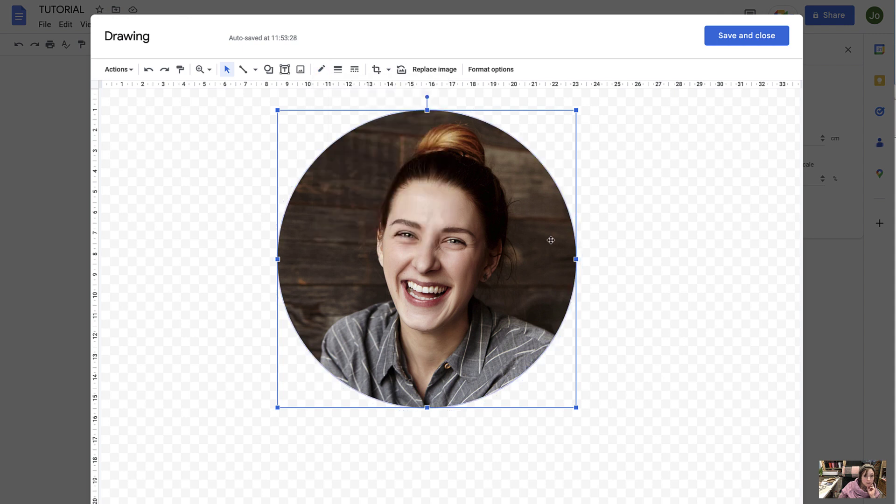
click(759, 43)
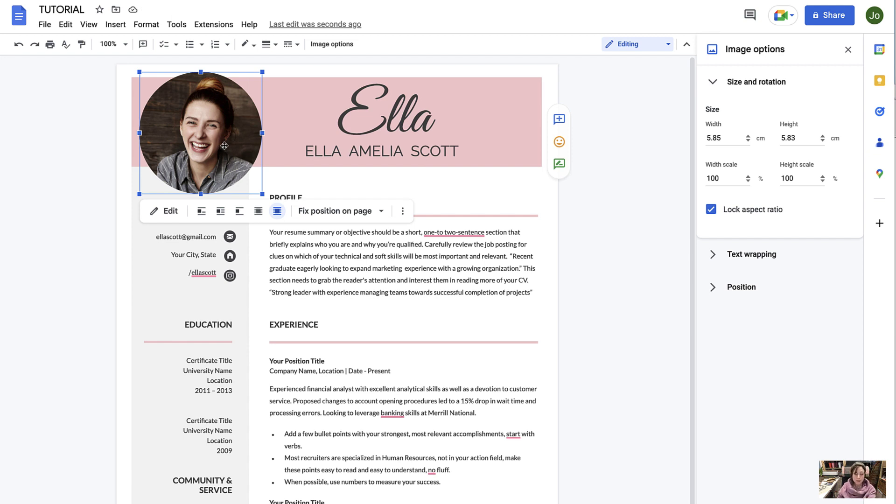
- Delete the circular profile photo from the resume header
key(Delete)
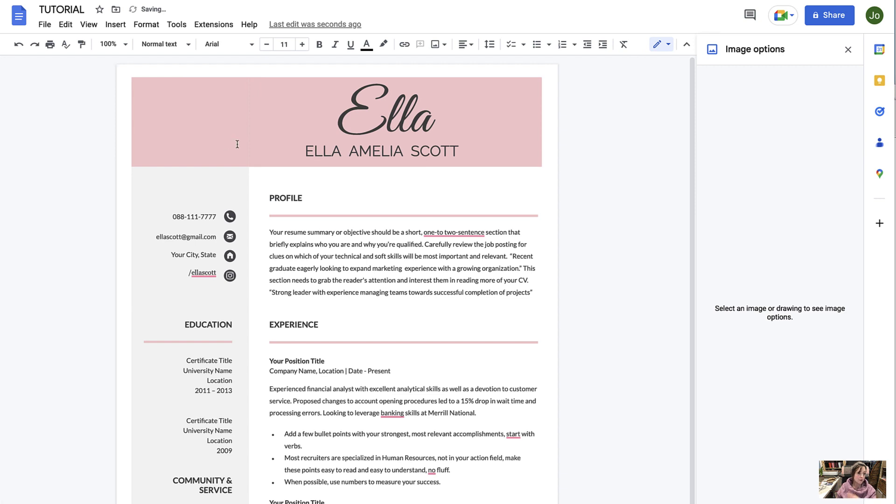
- Insert the picture "portrait-young-blonde-...-hat.jpg" from the computer's Downloads folder directly into the document
click(115, 25)
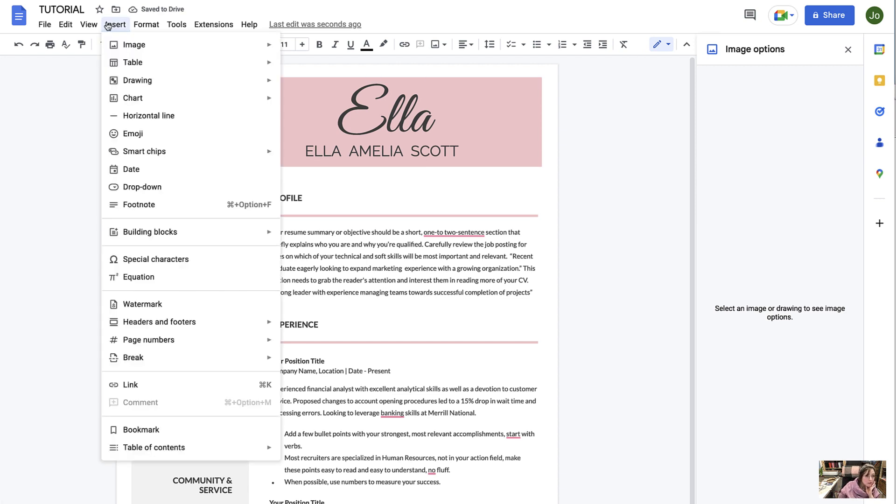
mouse_move(134, 49)
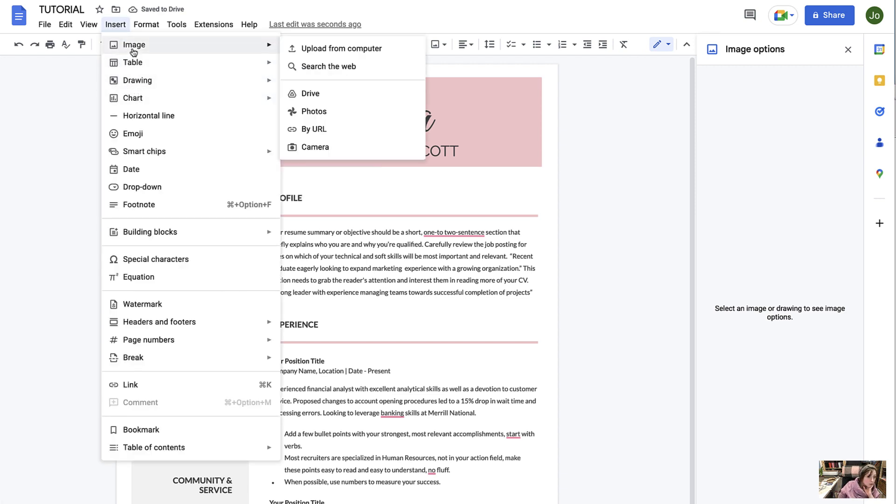
click(332, 55)
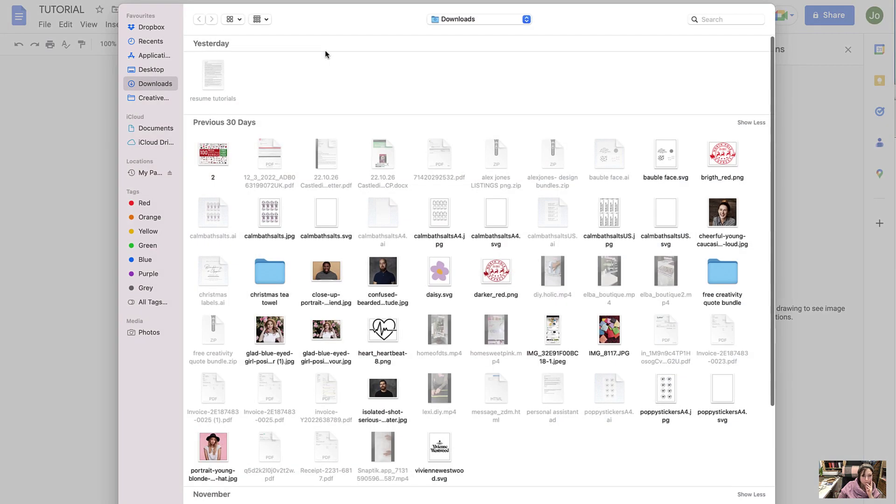
click(379, 276)
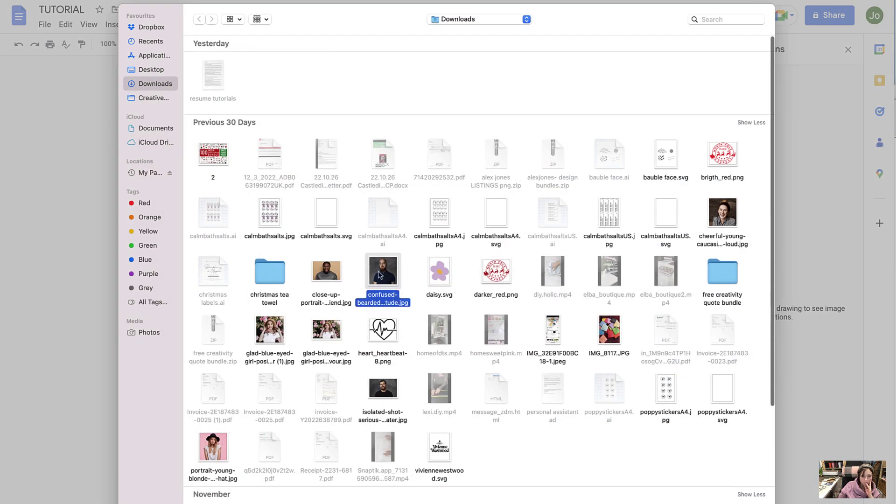
click(211, 451)
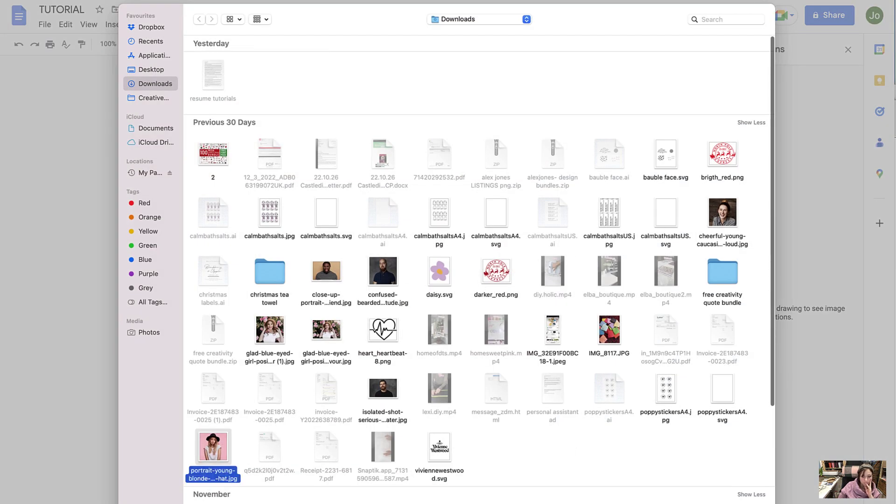
key(Return)
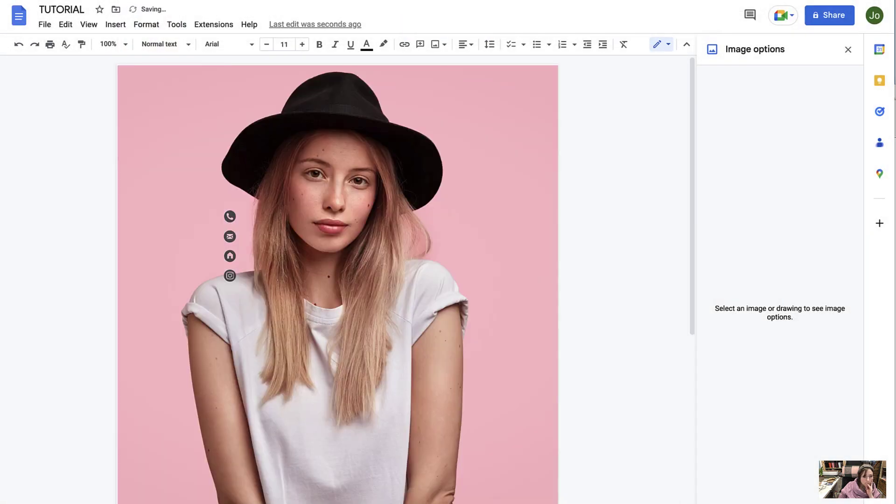
- Shrink the inserted square portrait to about 4.74 × 4.75 cm over the pink header, and delete it
click(502, 324)
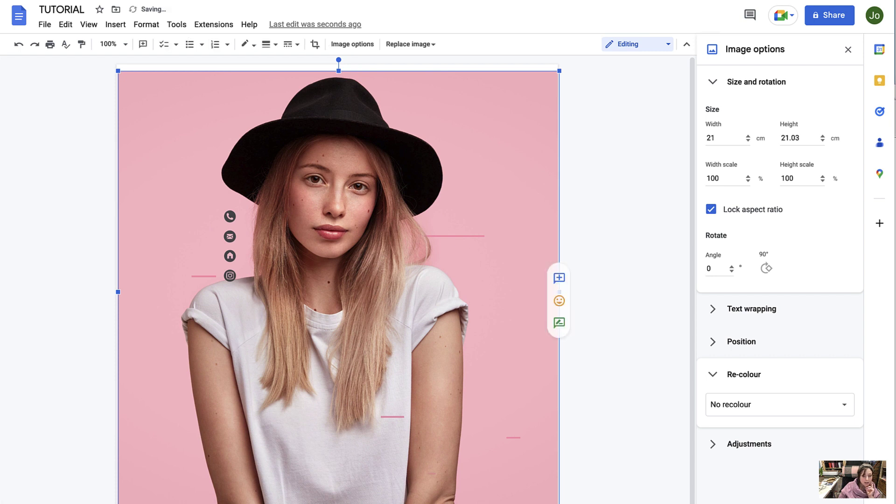
drag(559, 292, 188, 170)
drag(173, 99, 200, 117)
drag(219, 147, 216, 148)
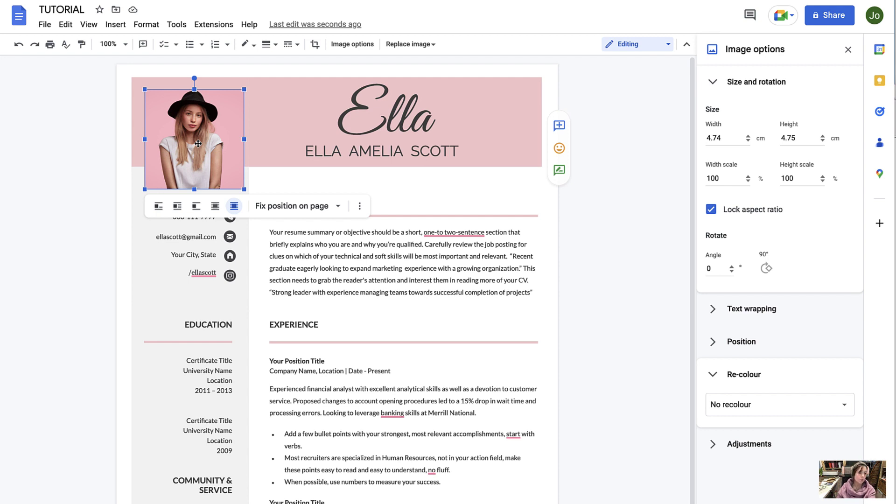
key(Delete)
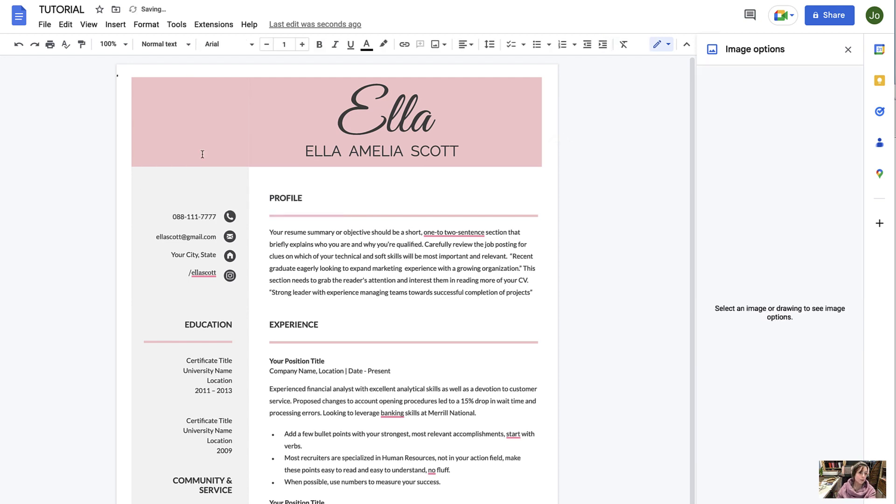
- Create a new drawing in the document and upload "portrait-young-blonde-...-hat.jpg" from Downloads into it
click(117, 26)
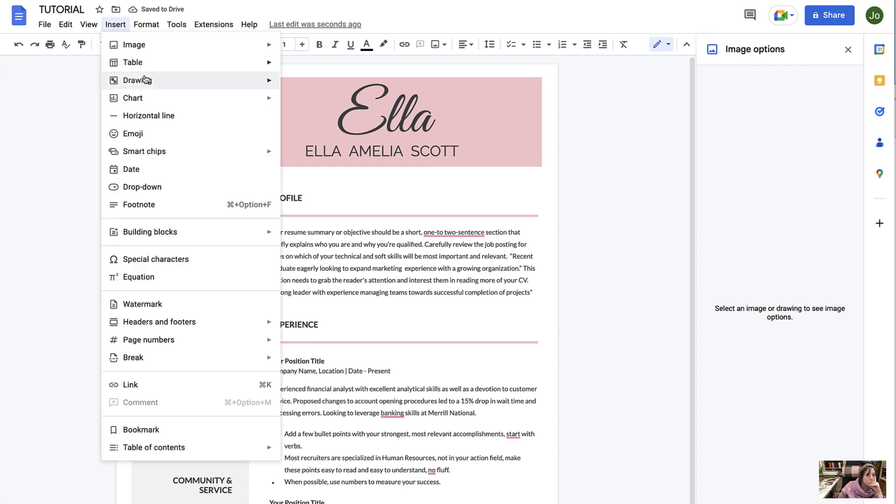
mouse_move(143, 84)
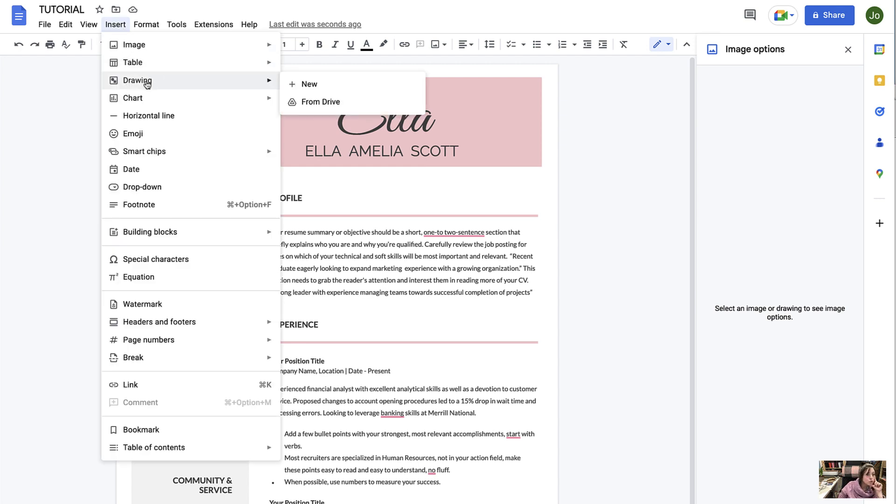
click(309, 84)
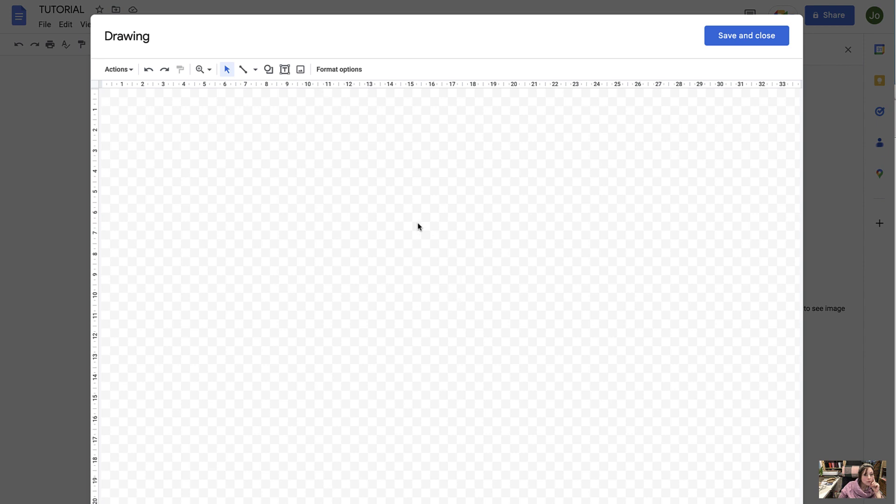
click(301, 69)
click(445, 369)
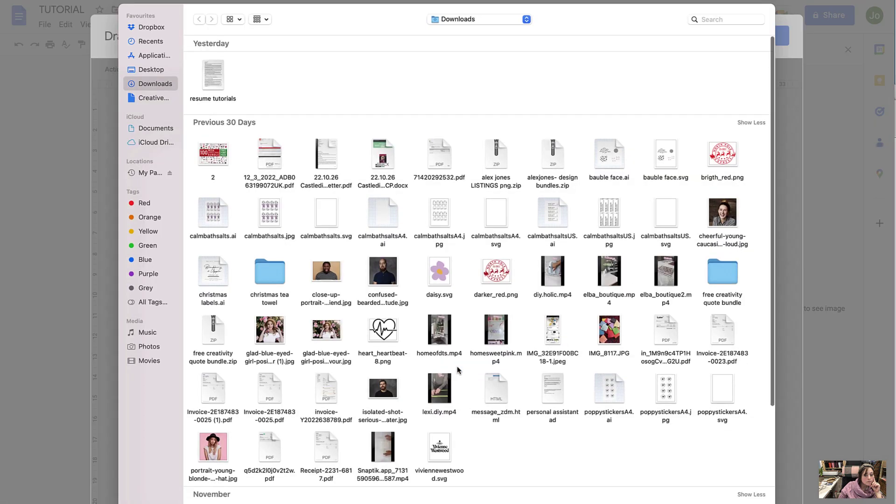
click(200, 455)
key(Return)
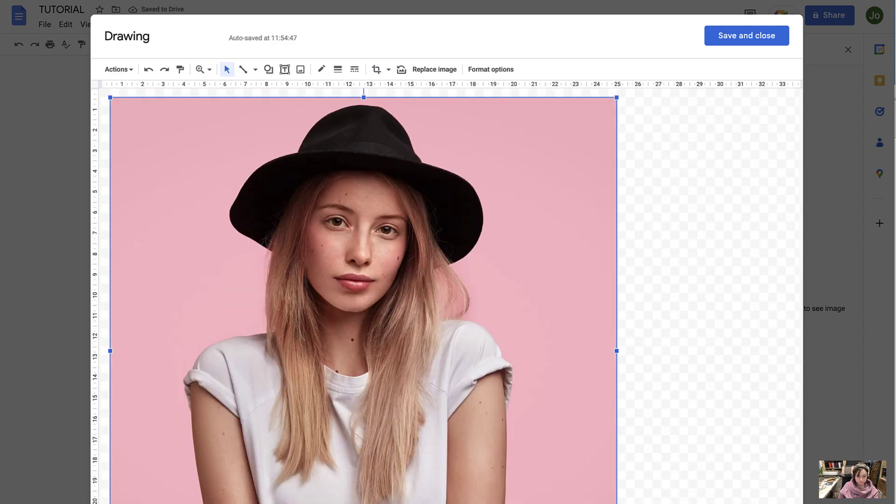
- Shrink the portrait to fit the drawing canvas and mask it to a circle with the oval shape
drag(617, 350, 473, 350)
drag(344, 285, 451, 315)
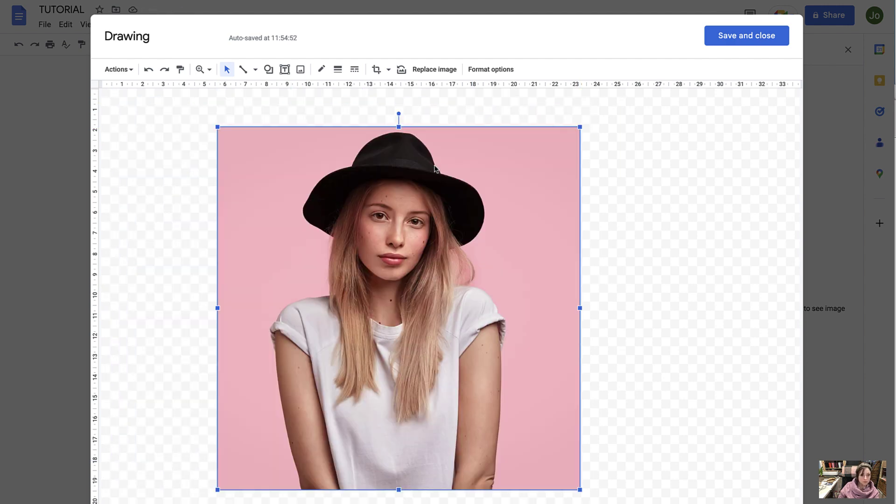
click(388, 71)
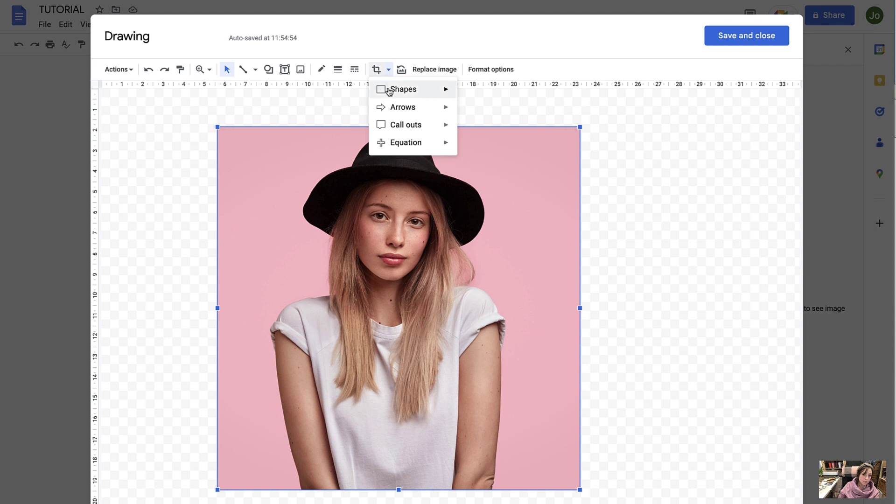
mouse_move(388, 91)
click(466, 115)
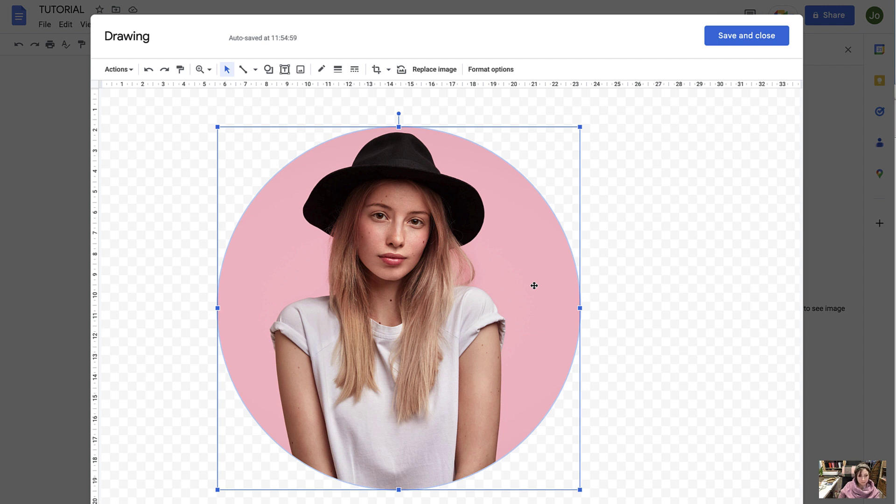
- Give the circular portrait a black 12px outline and save the drawing into the document
click(321, 69)
click(327, 139)
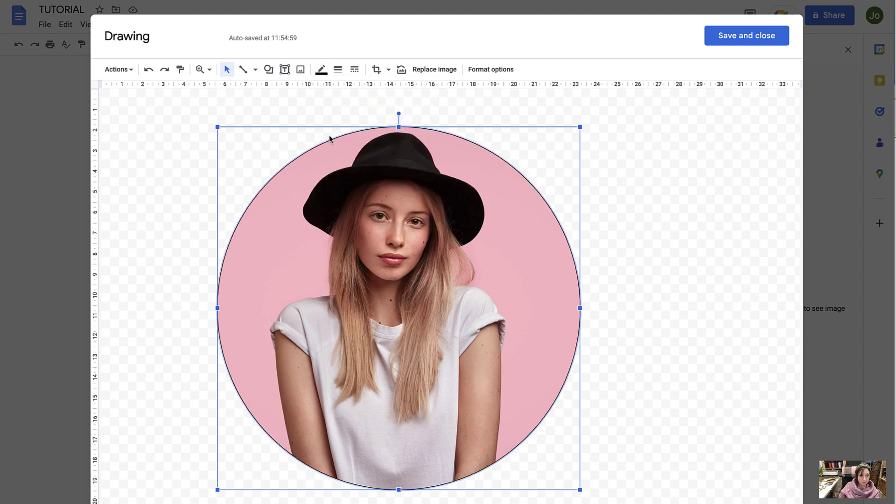
click(337, 69)
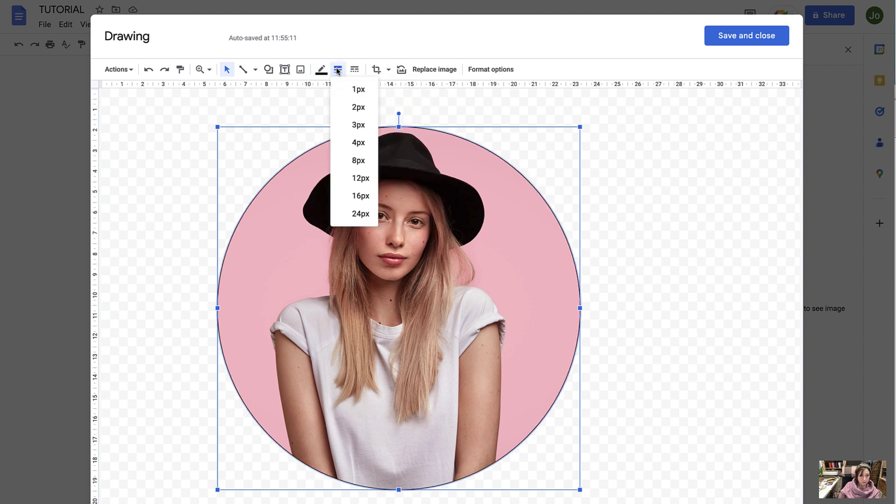
click(360, 178)
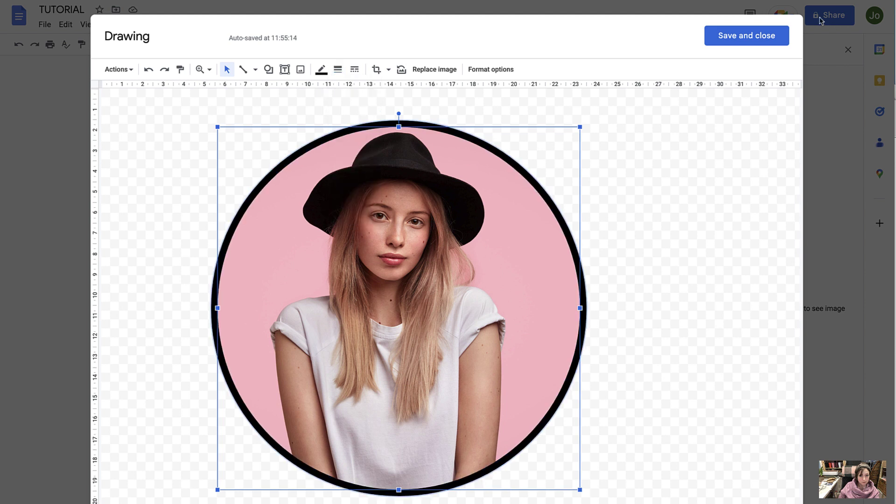
click(750, 36)
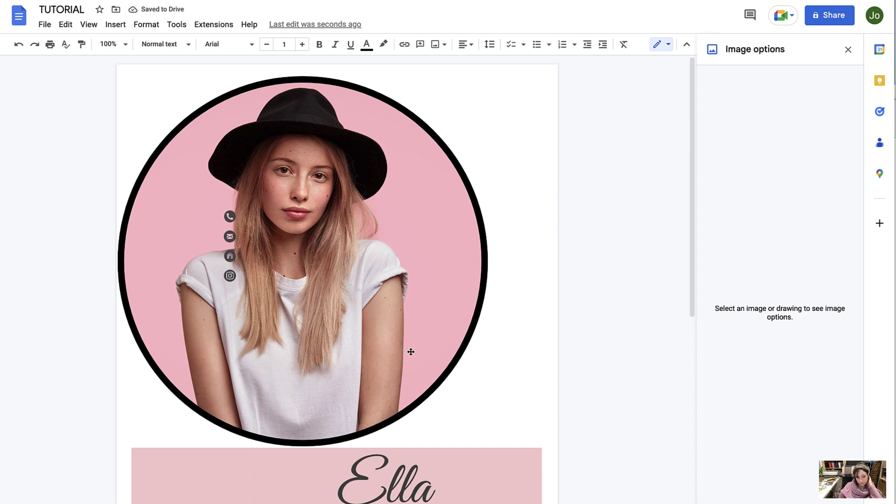
- Place the portrait drawing in front of text with a fixed position on the page, and shrink it to about 4.6 × 4.6 cm
click(428, 377)
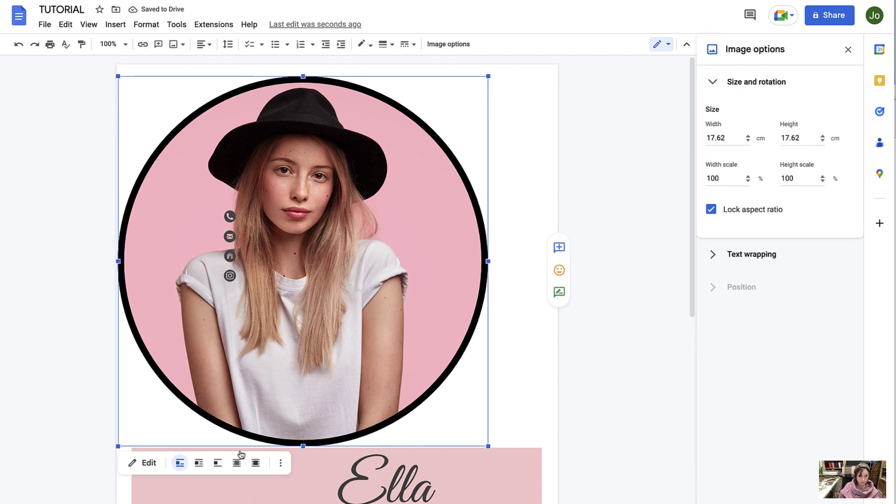
click(256, 463)
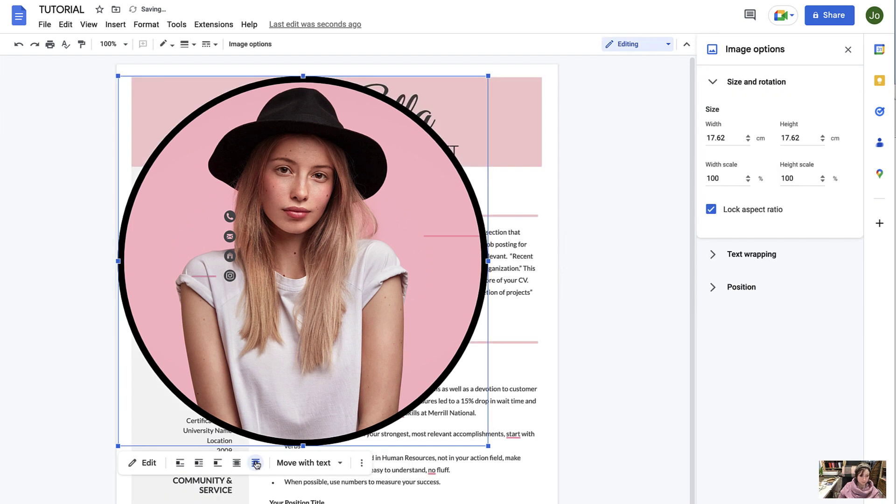
click(340, 463)
click(317, 499)
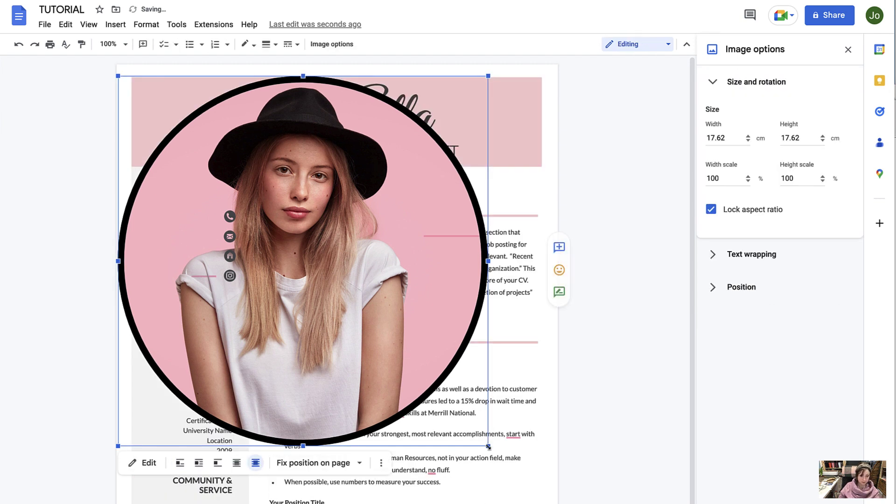
drag(489, 447, 237, 195)
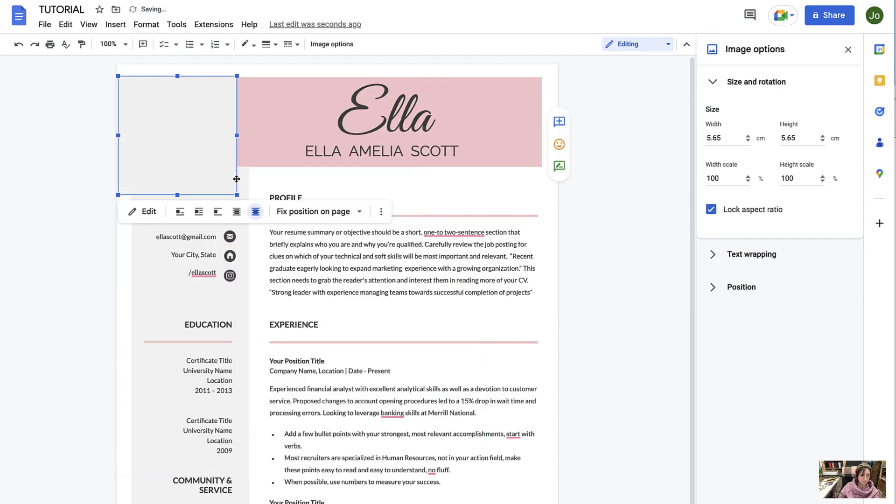
drag(237, 76, 213, 98)
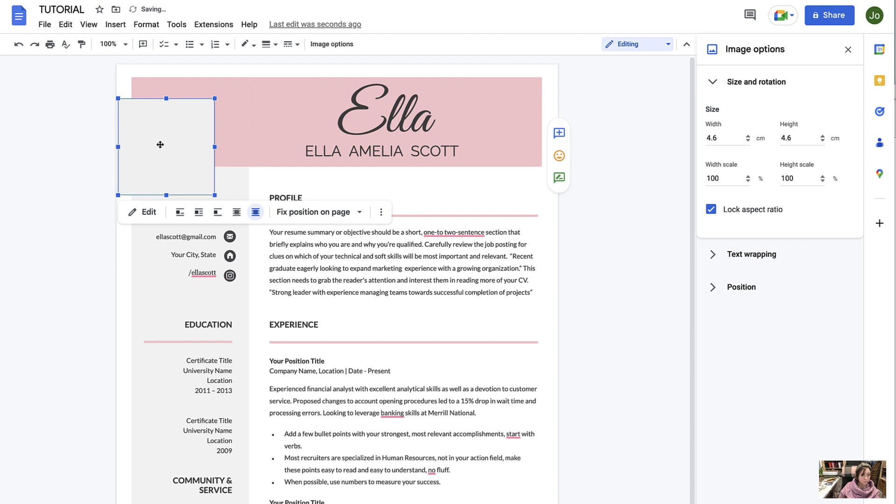